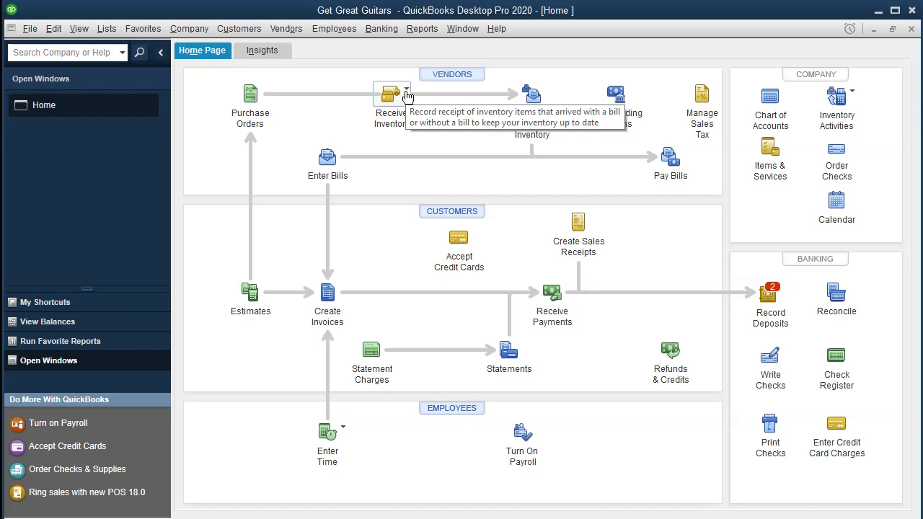
Start a Receive Inventory with Bill entry for the vendor Fender
{"action": "left_click", "coordinate": [407, 92]}
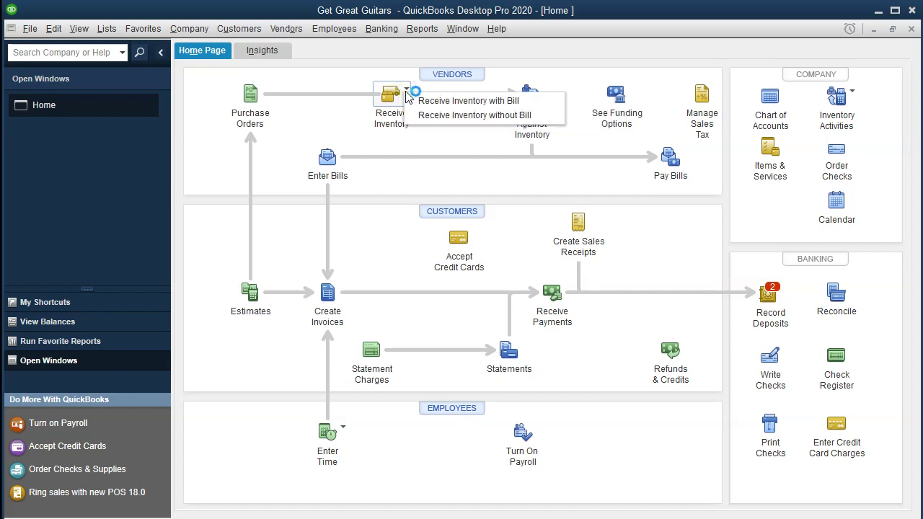
{"action": "left_click", "coordinate": [539, 101]}
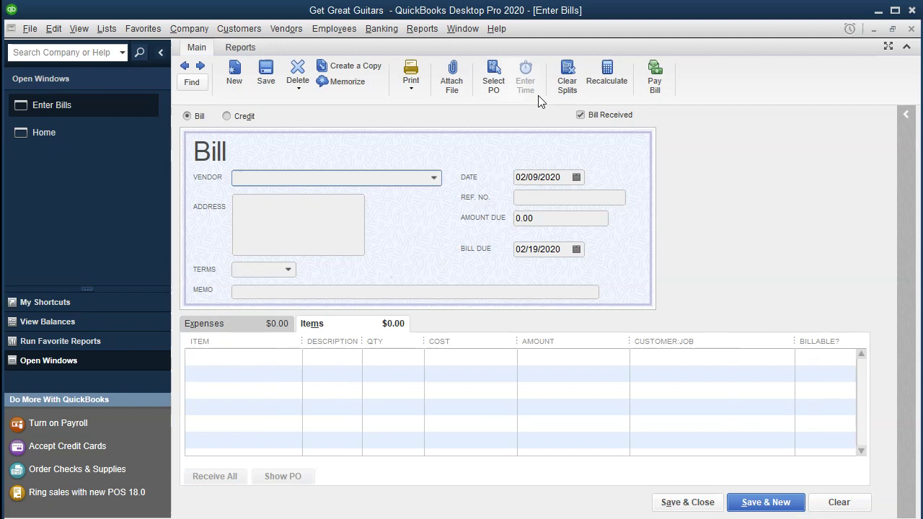
{"action": "left_click", "coordinate": [433, 178]}
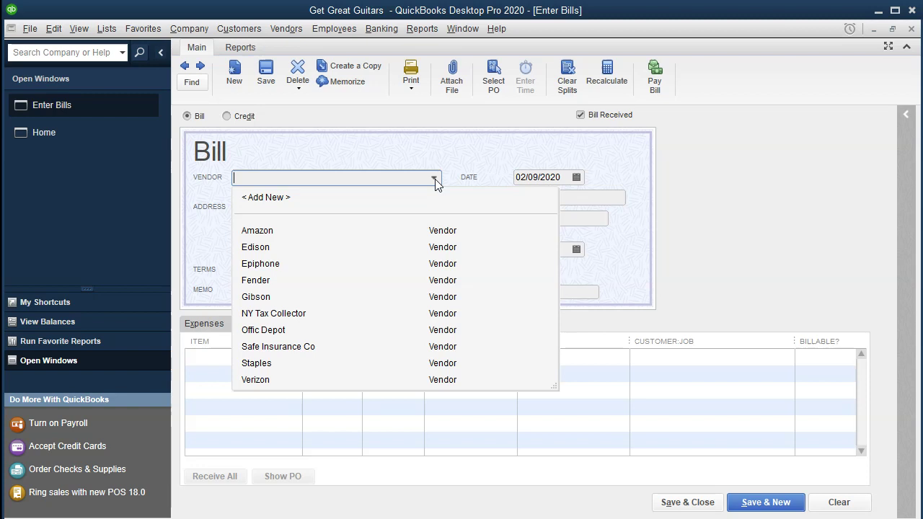
{"action": "type", "text": "Fender"}
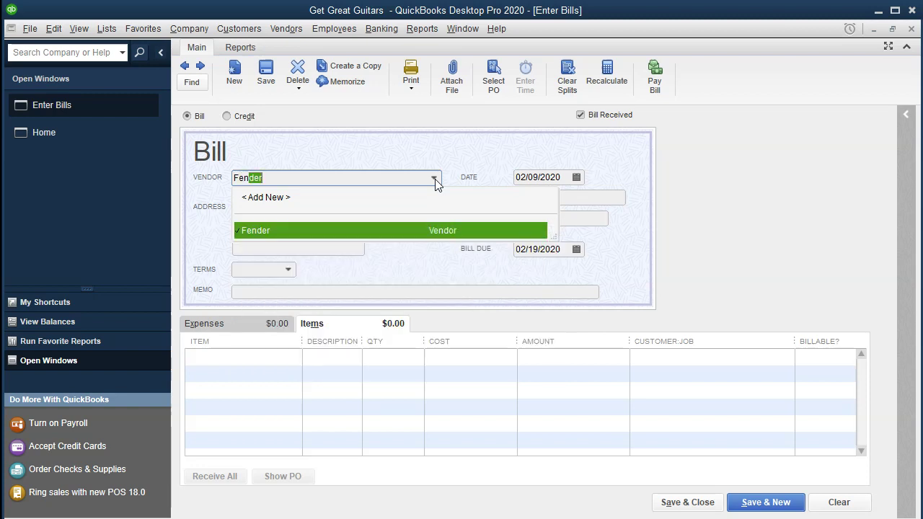
{"action": "key", "text": "Tab"}
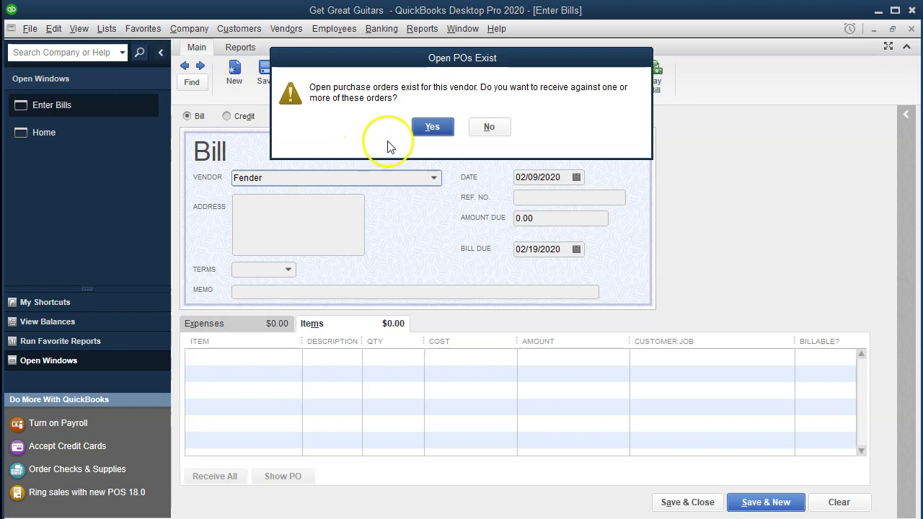
Receive the bill's inventory against Fender's open purchase order 1003
{"action": "left_click", "coordinate": [428, 127]}
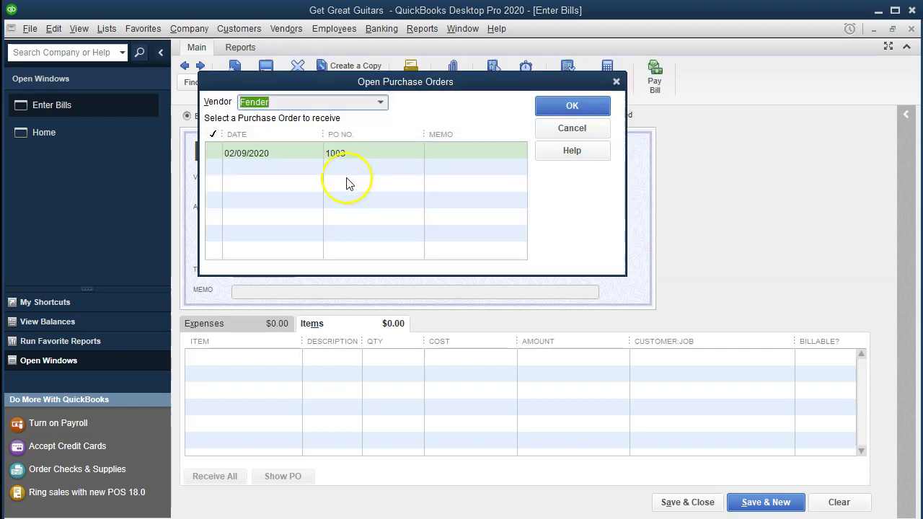
{"action": "left_click", "coordinate": [215, 152]}
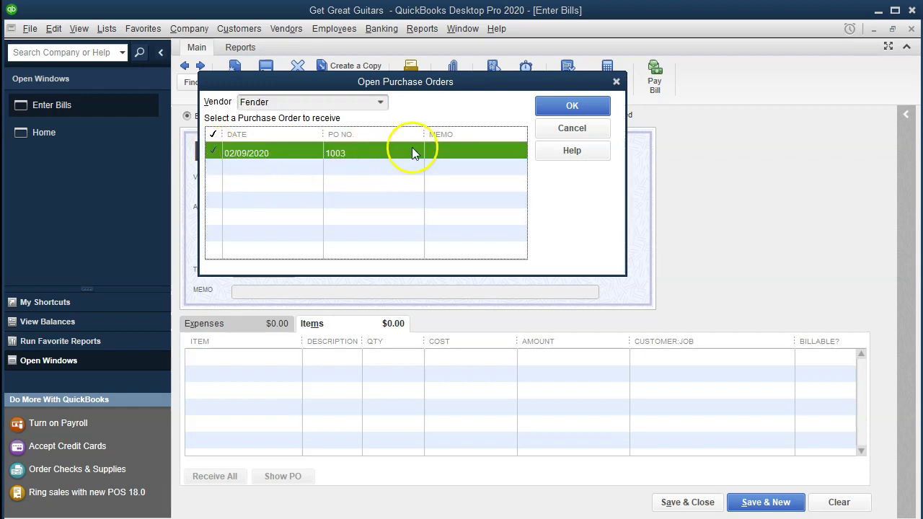
{"action": "left_click", "coordinate": [540, 106]}
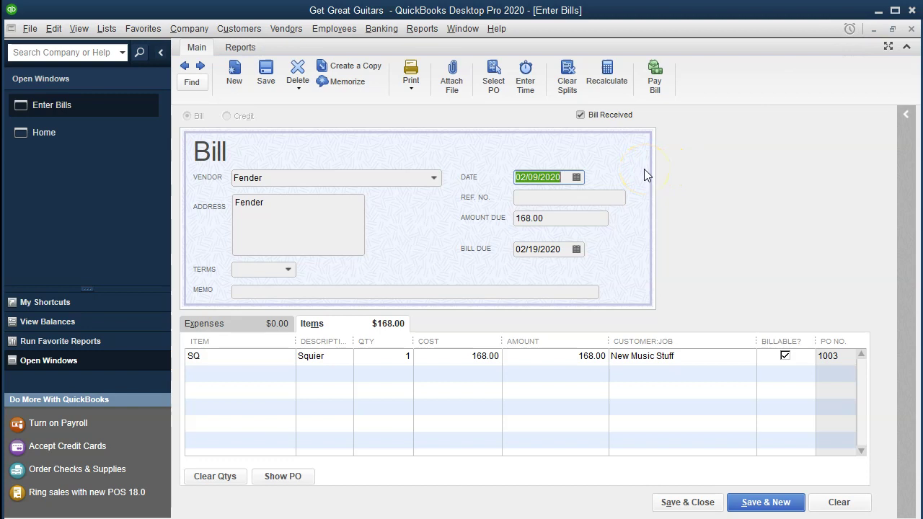
Set the Fender bill's date to 02/14/2020, keeping its reference number blank and its amount unchanged
{"action": "key", "text": "plus"}
{"action": "key", "text": "plus"}
{"action": "key", "text": "plus"}
{"action": "key", "text": "plus"}
{"action": "key", "text": "Tab"}
{"action": "key", "text": "Tab"}
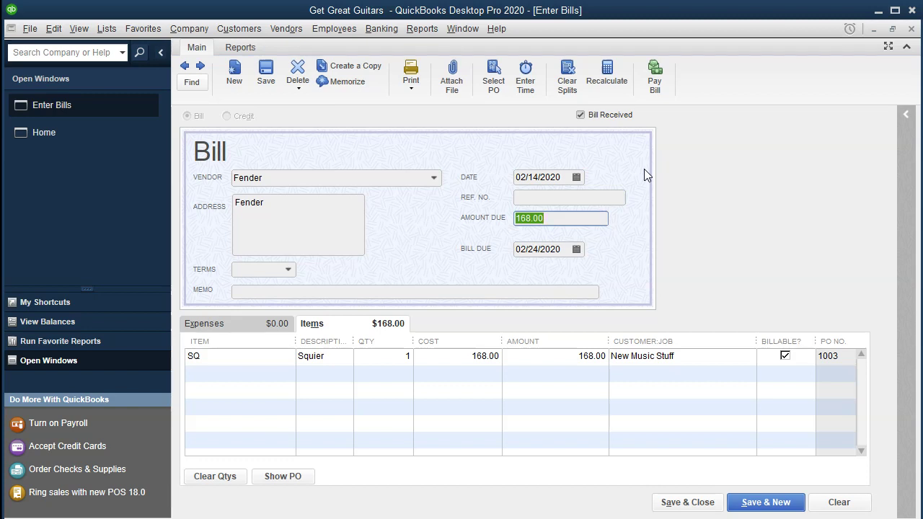
{"action": "key", "text": "Tab"}
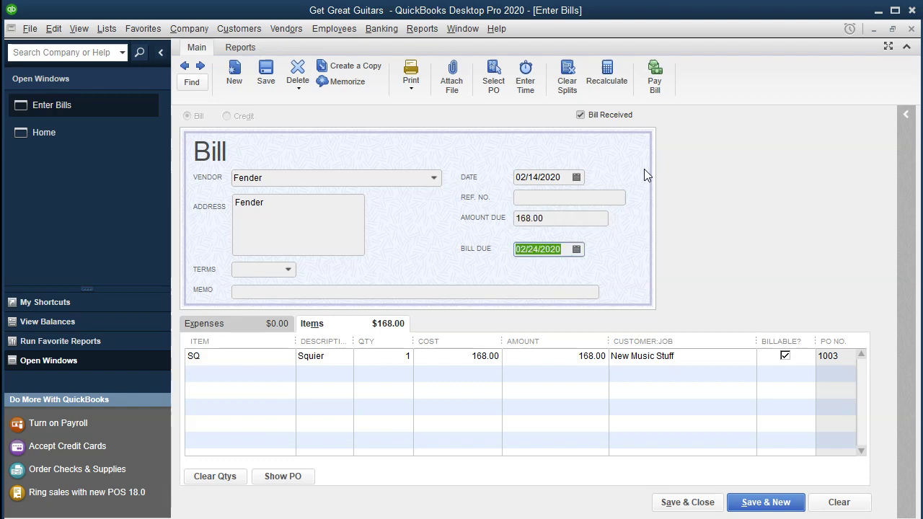
Check the payment terms available for the bill and its expense lines, and return to the item lines
{"action": "left_click", "coordinate": [288, 269]}
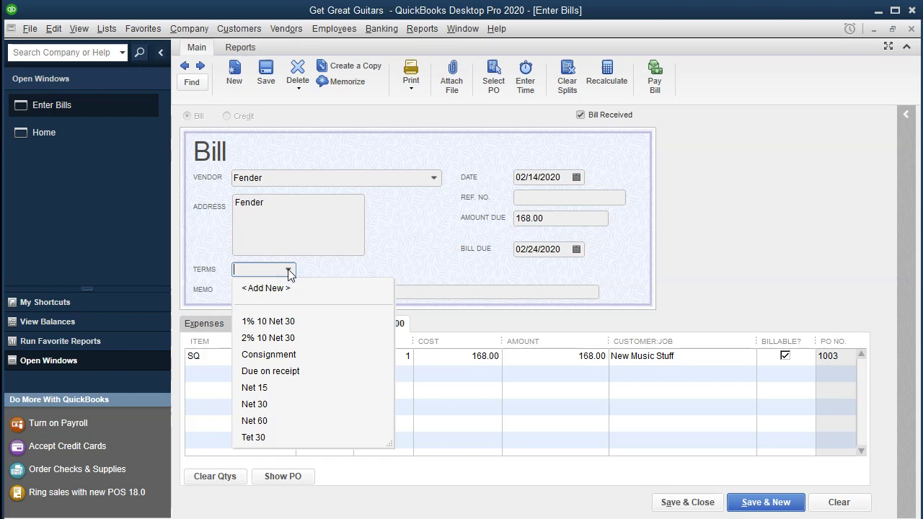
{"action": "left_click", "coordinate": [288, 271]}
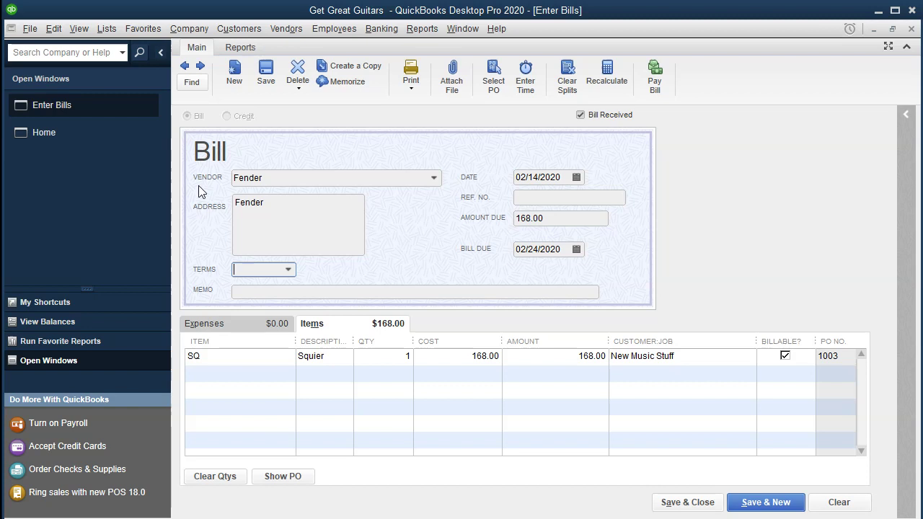
{"action": "left_click", "coordinate": [263, 326]}
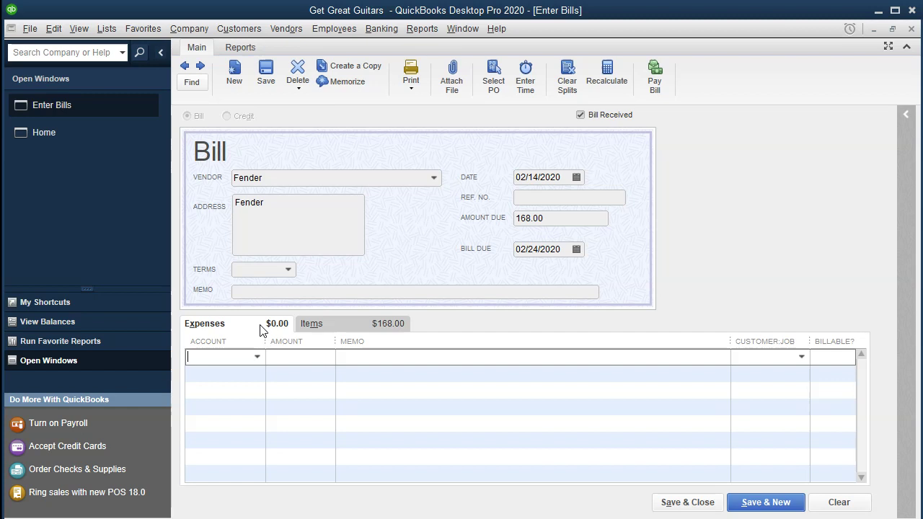
{"action": "left_click", "coordinate": [312, 323]}
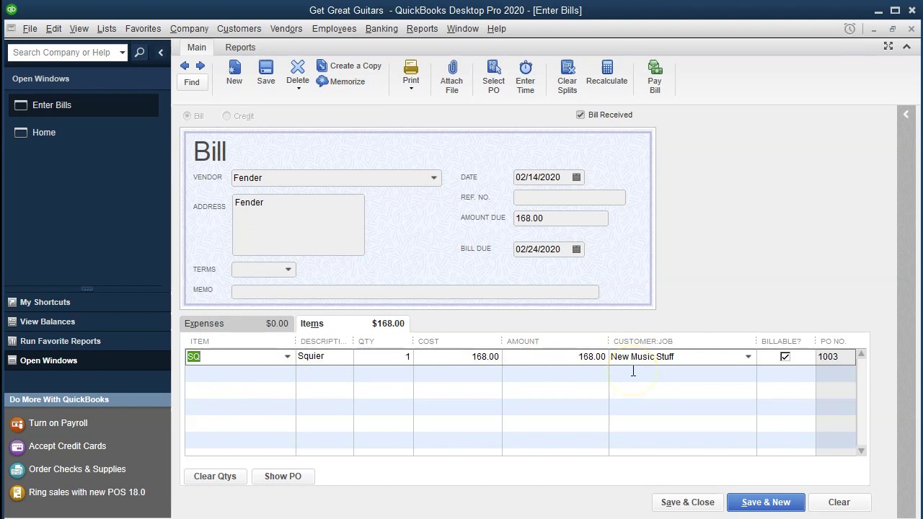
Check the Squier line's customer and billable setting, and save and close the Fender bill
{"action": "left_click", "coordinate": [718, 356]}
{"action": "left_click", "coordinate": [793, 366]}
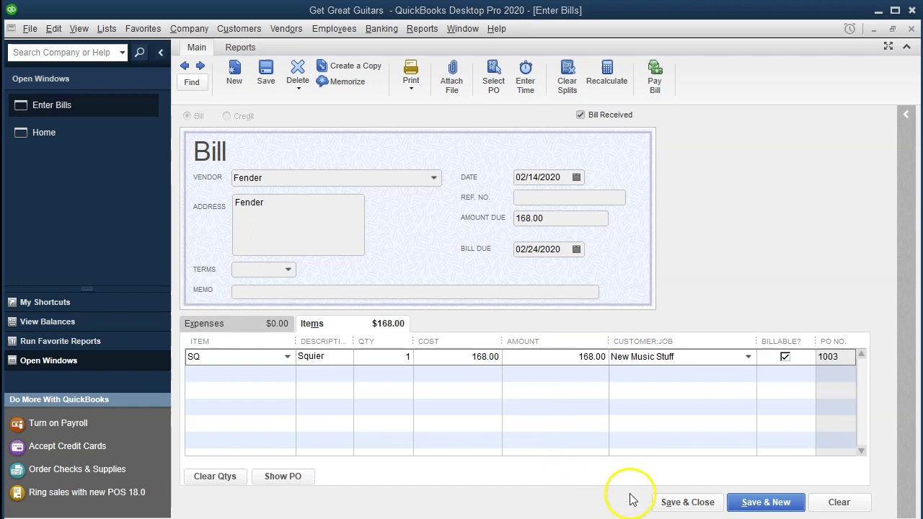
{"action": "left_click", "coordinate": [655, 509]}
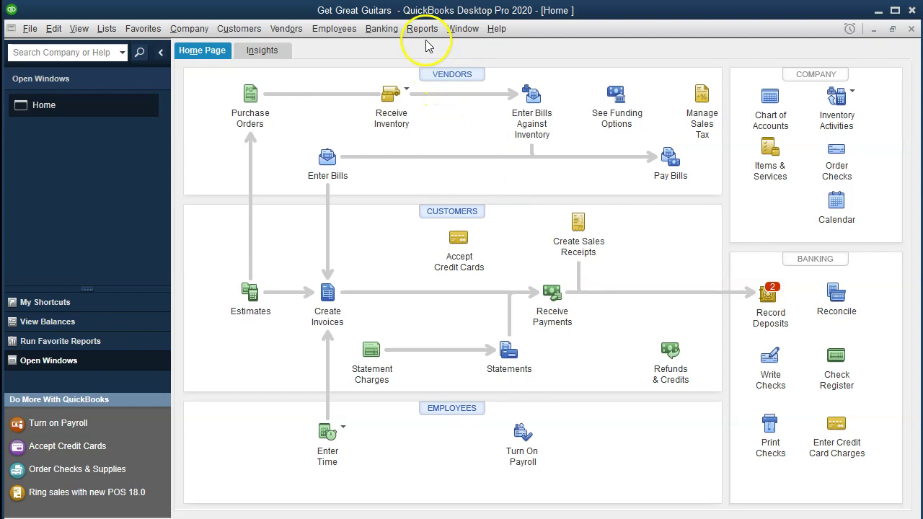
Open the standard Balance Sheet report
{"action": "left_click", "coordinate": [423, 31]}
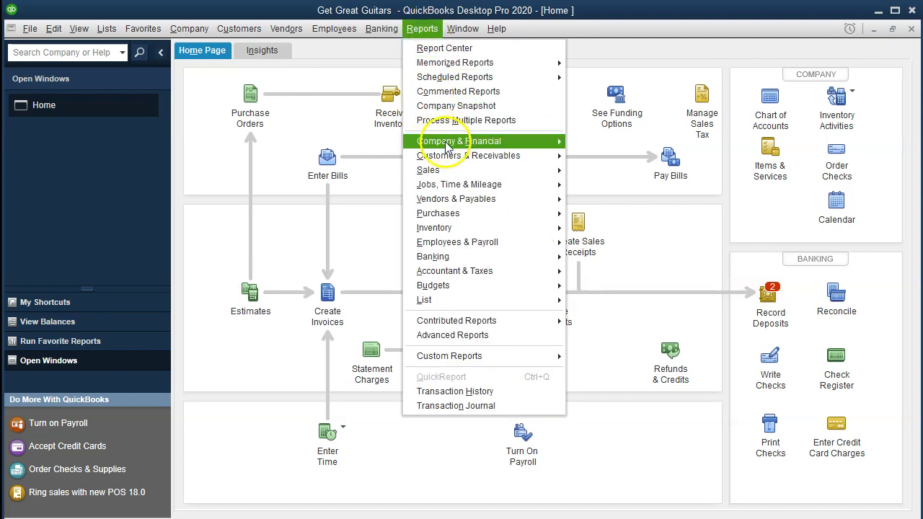
{"action": "mouse_move", "coordinate": [441, 142]}
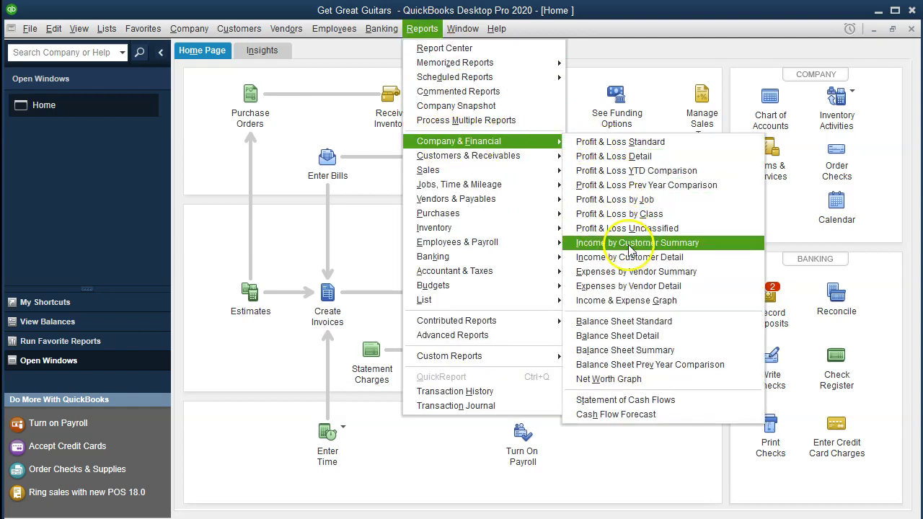
{"action": "left_click", "coordinate": [709, 323]}
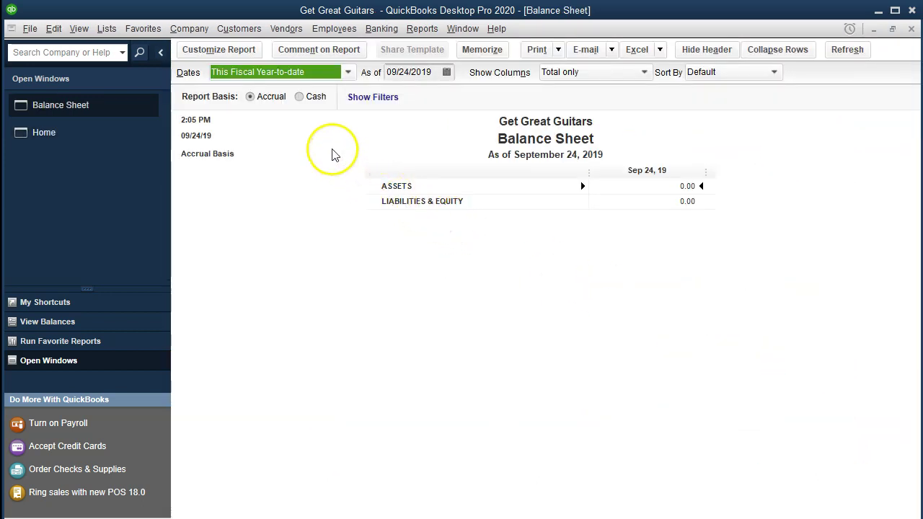
Customize the Balance Sheet's date range to run from 01/01/2020 to 12/31/2020
{"action": "left_click", "coordinate": [238, 49]}
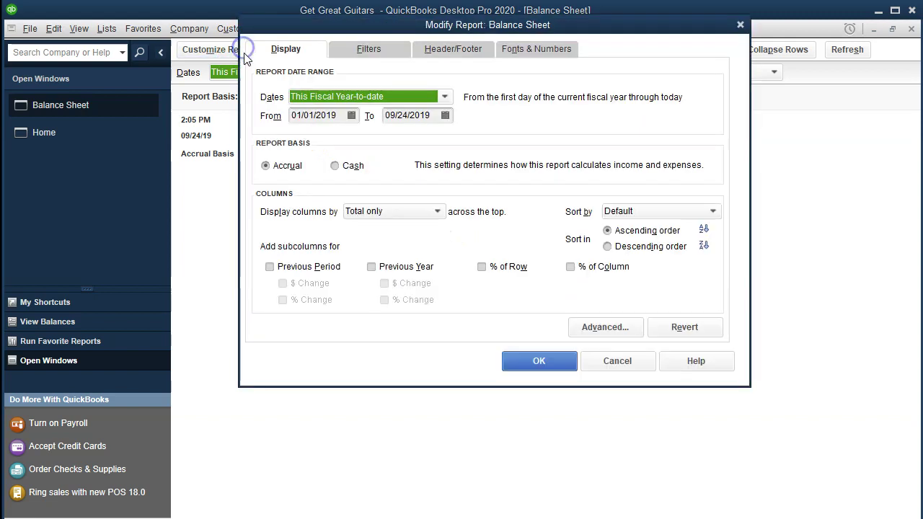
{"action": "type", "text": "01/01/2020"}
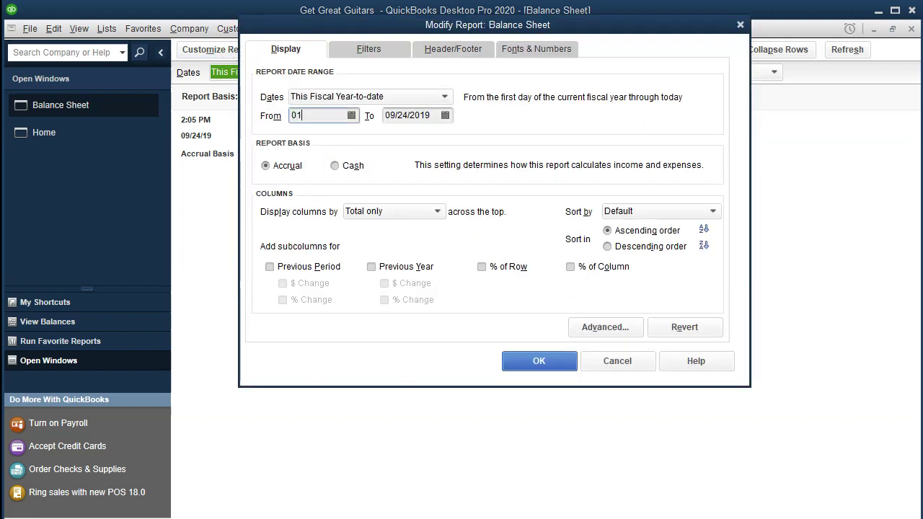
{"action": "key", "text": "Tab"}
{"action": "type", "text": "12/31/2020"}
{"action": "key", "text": "Tab"}
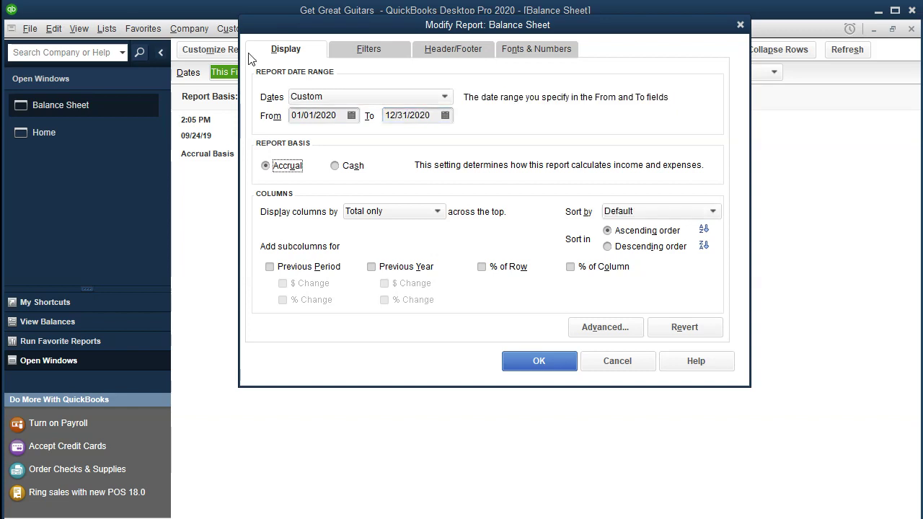
{"action": "left_click", "coordinate": [539, 361]}
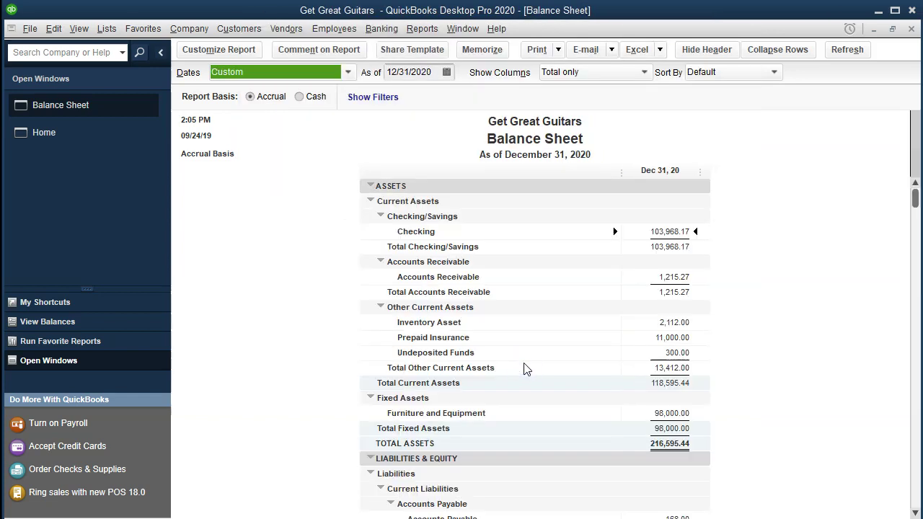
Drill down from the Balance Sheet's Accounts Payable balance to the Fender bill, and return to the report
{"action": "scroll", "coordinate": [524, 369], "scroll_direction": "down", "scroll_amount": 3}
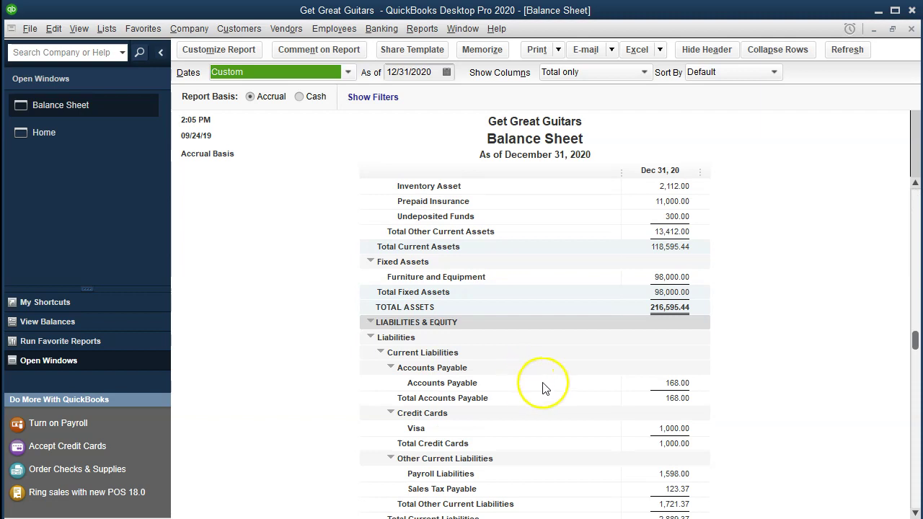
{"action": "left_click", "coordinate": [677, 383]}
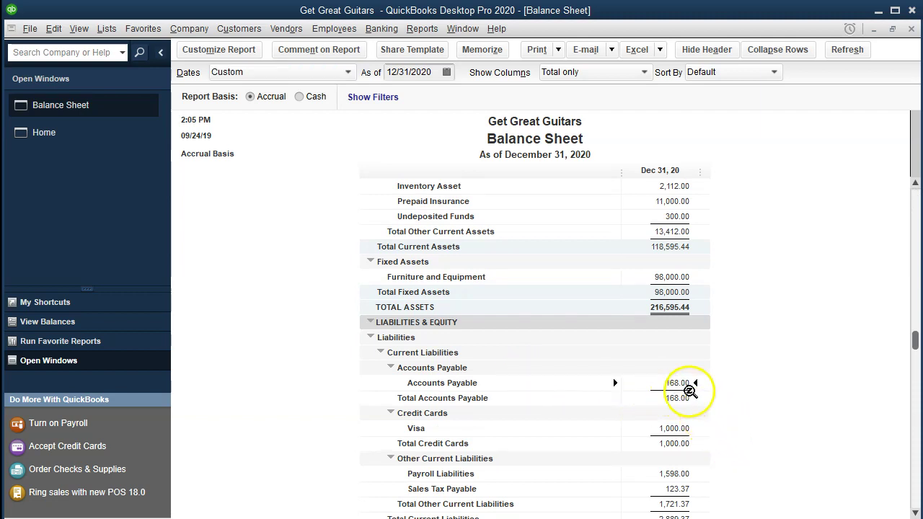
{"action": "double_click", "coordinate": [675, 382]}
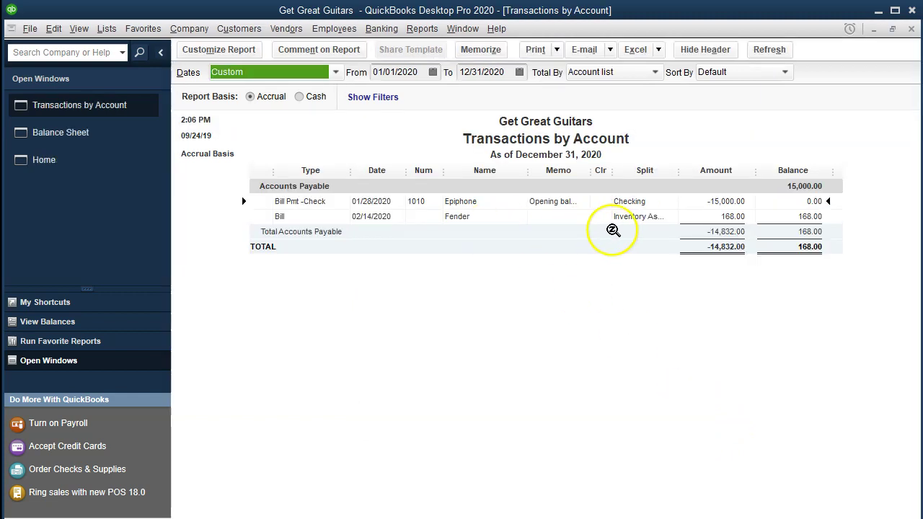
{"action": "double_click", "coordinate": [720, 218]}
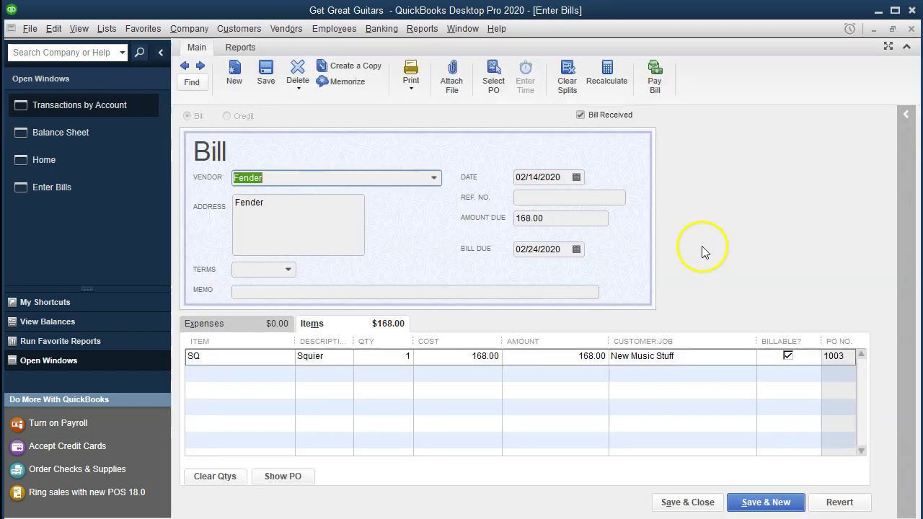
{"action": "left_click", "coordinate": [911, 29]}
{"action": "left_click", "coordinate": [911, 28]}
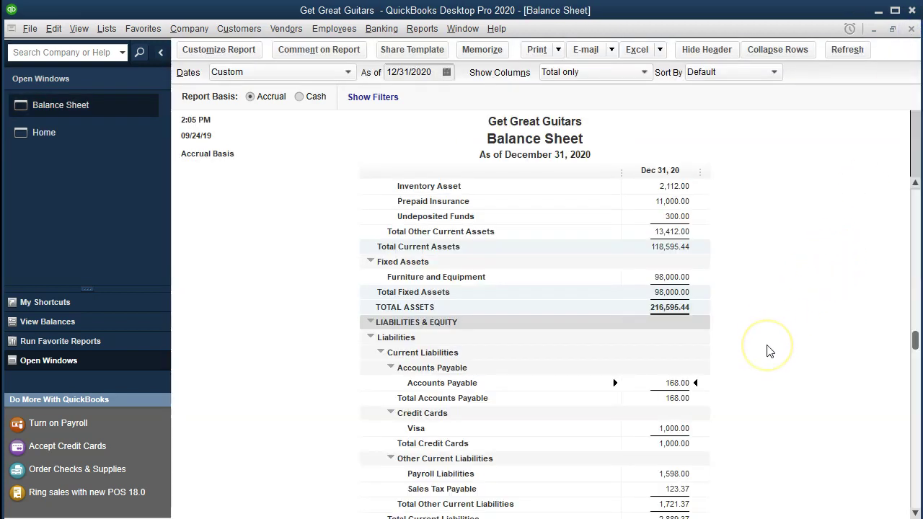
Drill down from the Inventory Asset balance to the 02/14/2020 Squier bill, and close the bill and transaction list
{"action": "scroll", "coordinate": [769, 351], "scroll_direction": "up", "scroll_amount": 1}
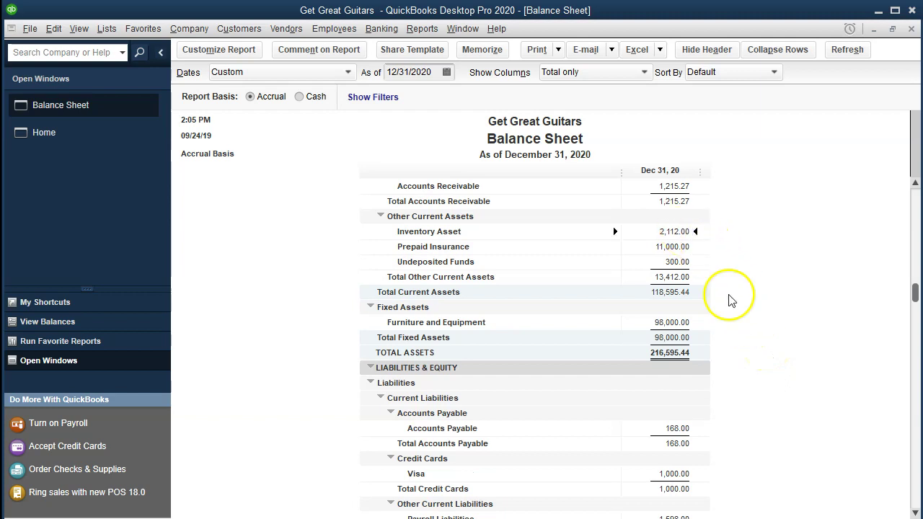
{"action": "double_click", "coordinate": [689, 236]}
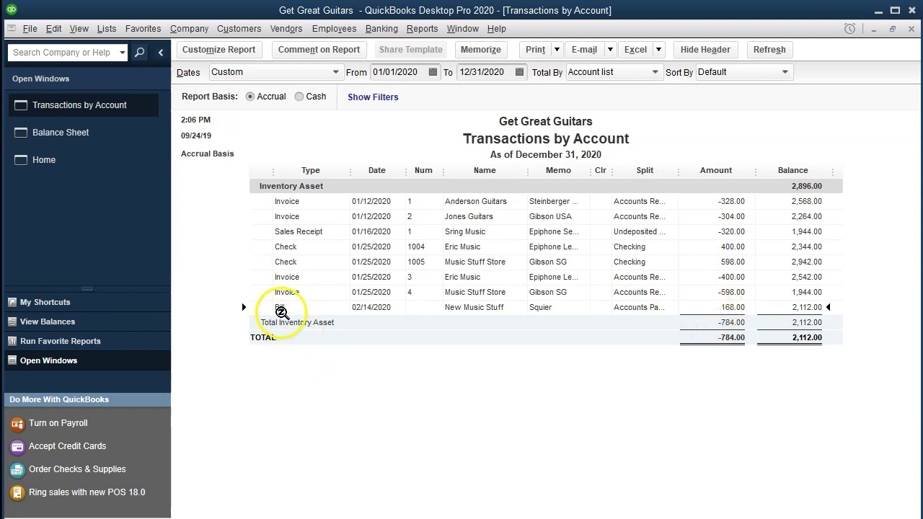
{"action": "double_click", "coordinate": [721, 307]}
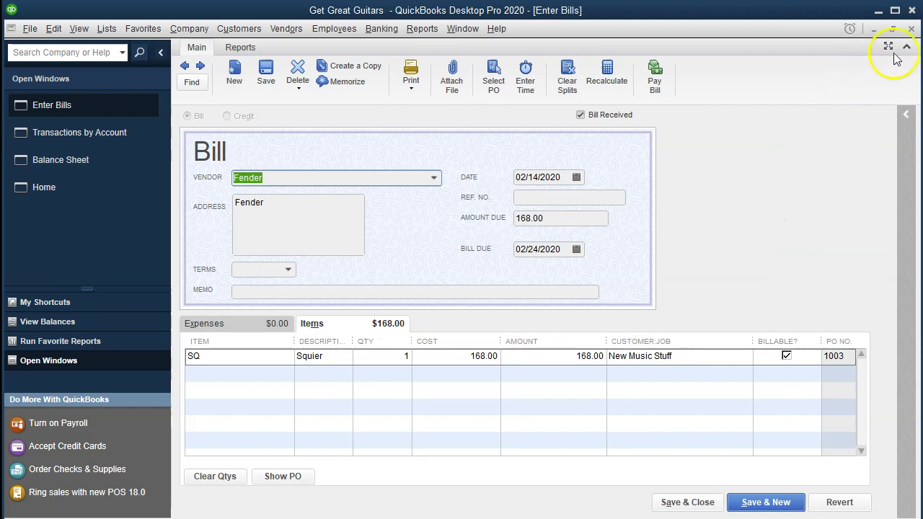
{"action": "left_click", "coordinate": [911, 29]}
{"action": "left_click", "coordinate": [910, 29]}
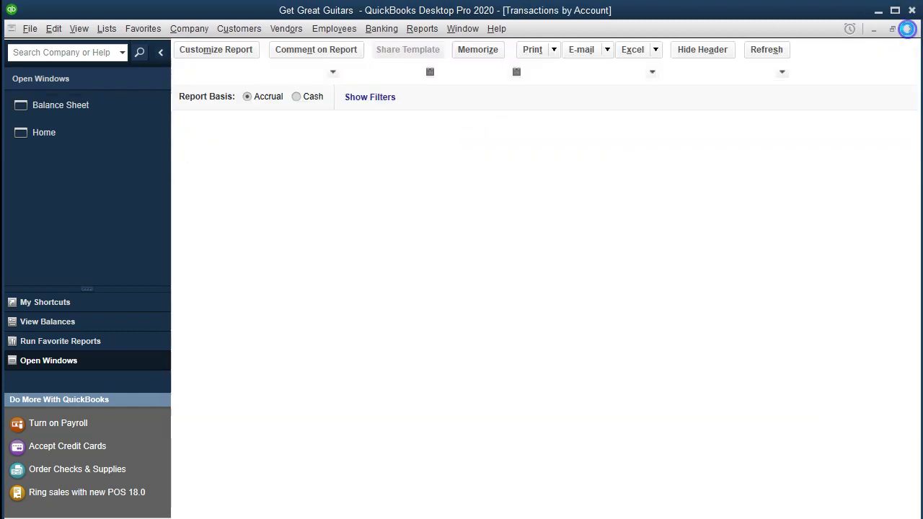
Check the Fender bill in the Vendor Balance Detail report against the Balance Sheet's Accounts Payable, and close the vendor report
{"action": "scroll", "coordinate": [800, 310], "scroll_direction": "down", "scroll_amount": 2}
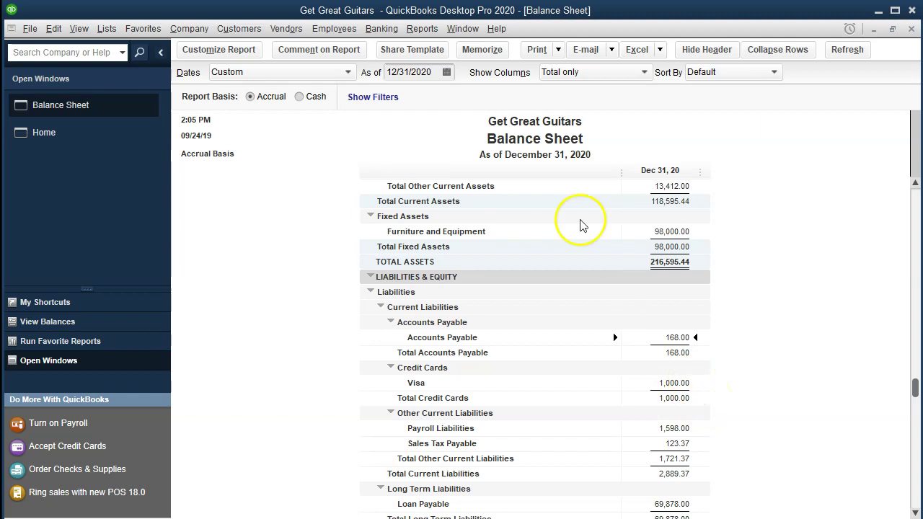
{"action": "left_click", "coordinate": [422, 29]}
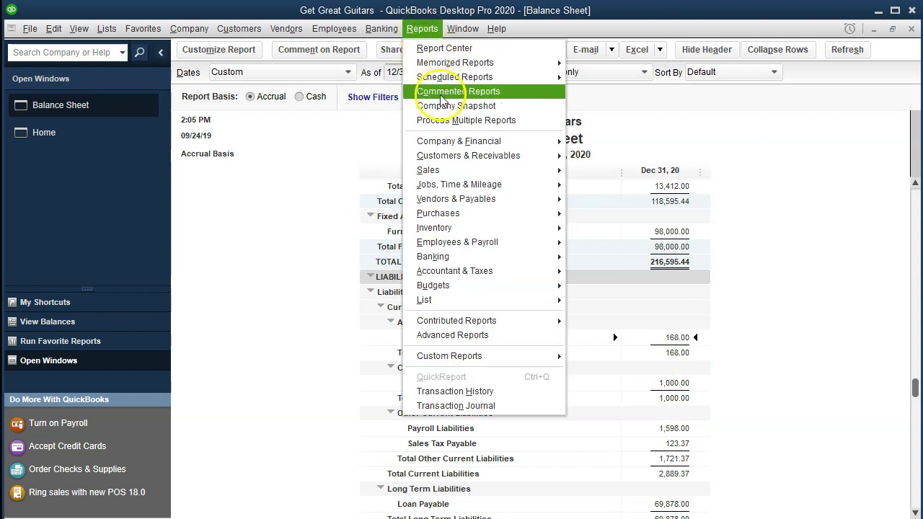
{"action": "mouse_move", "coordinate": [473, 200]}
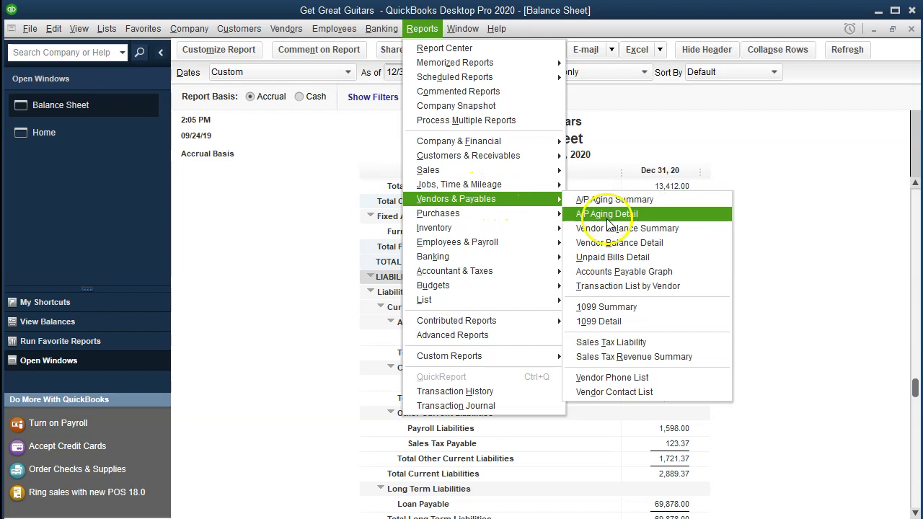
{"action": "left_click", "coordinate": [691, 243]}
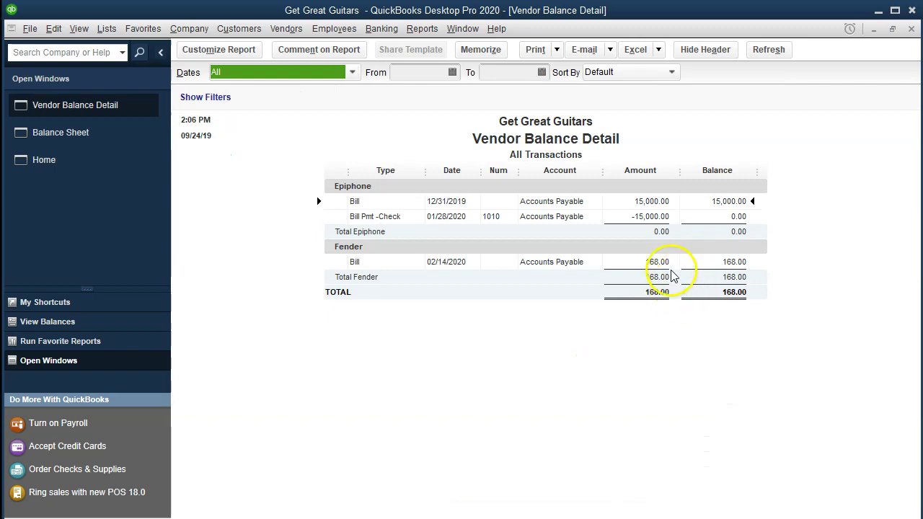
{"action": "left_click", "coordinate": [657, 263]}
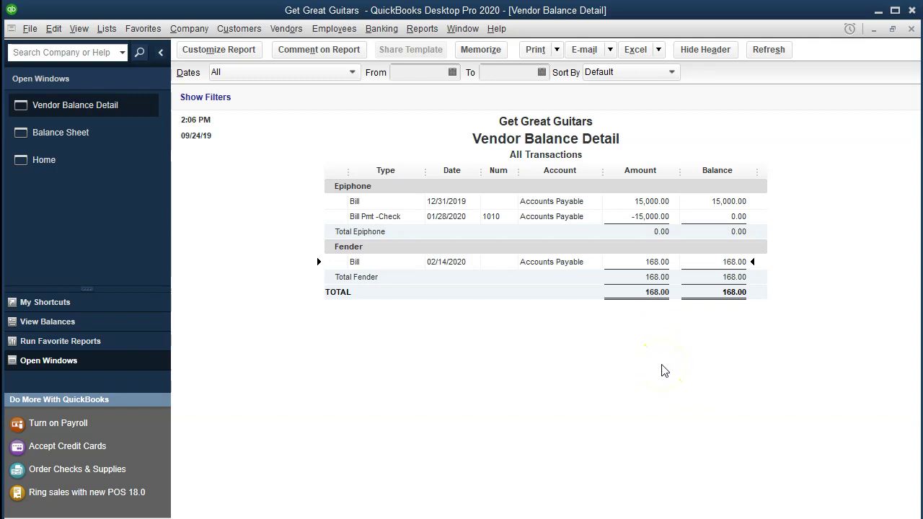
{"action": "left_click", "coordinate": [910, 28]}
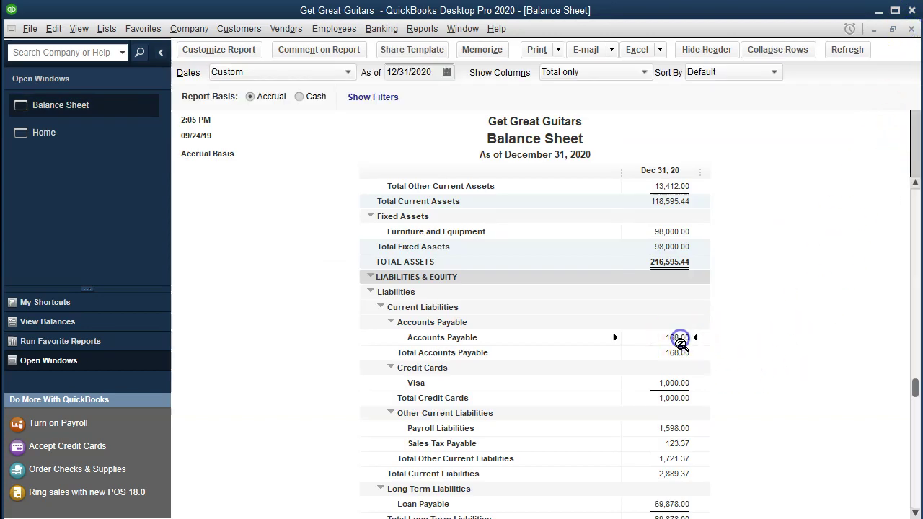
Locate Inventory Asset on the Balance Sheet, and open the Inventory Valuation Summary as of 12/31/2020
{"action": "scroll", "coordinate": [683, 346], "scroll_direction": "up", "scroll_amount": 3}
{"action": "left_click", "coordinate": [677, 278]}
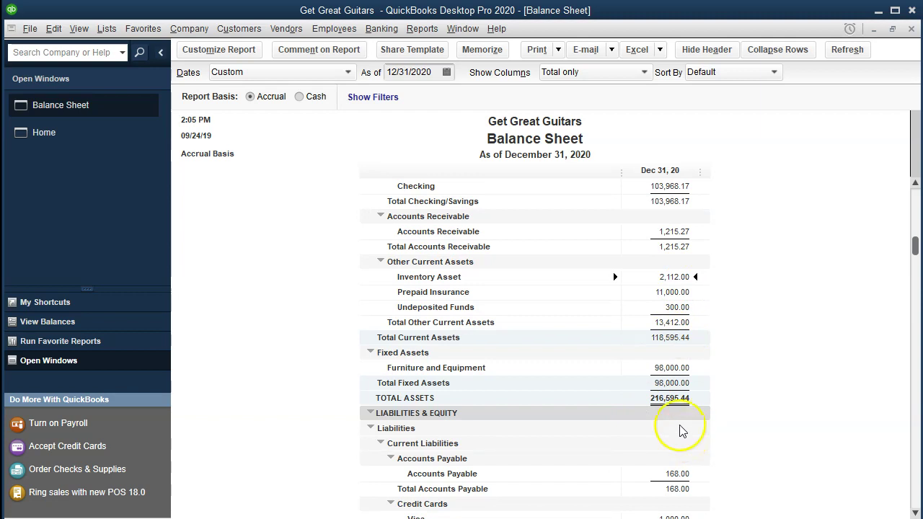
{"action": "left_click", "coordinate": [421, 29]}
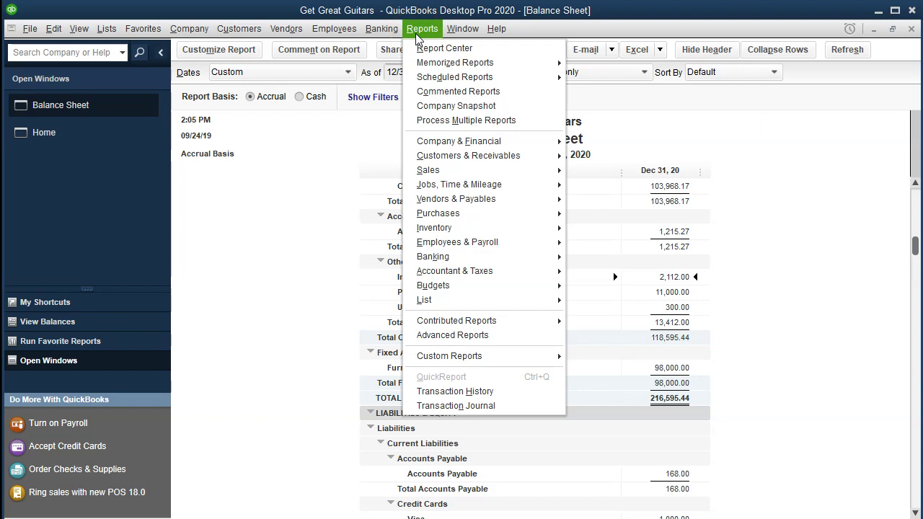
{"action": "mouse_move", "coordinate": [515, 228]}
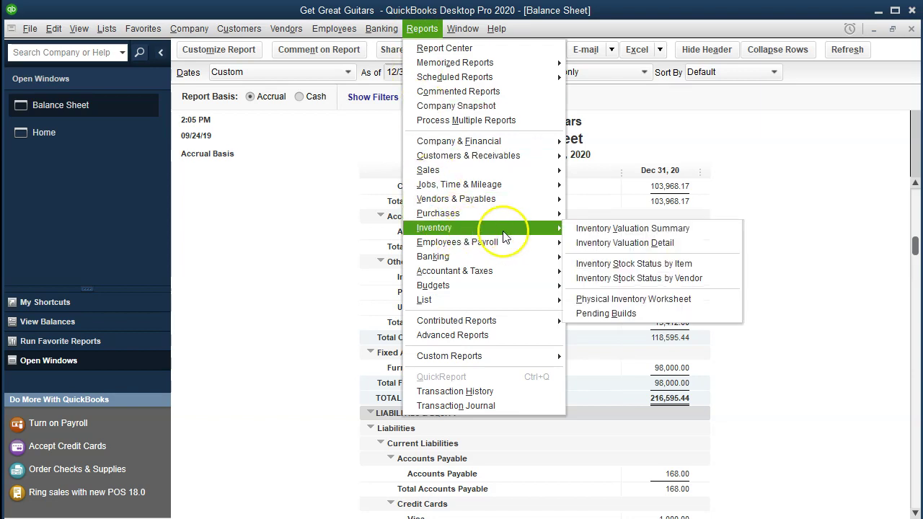
{"action": "left_click", "coordinate": [584, 227]}
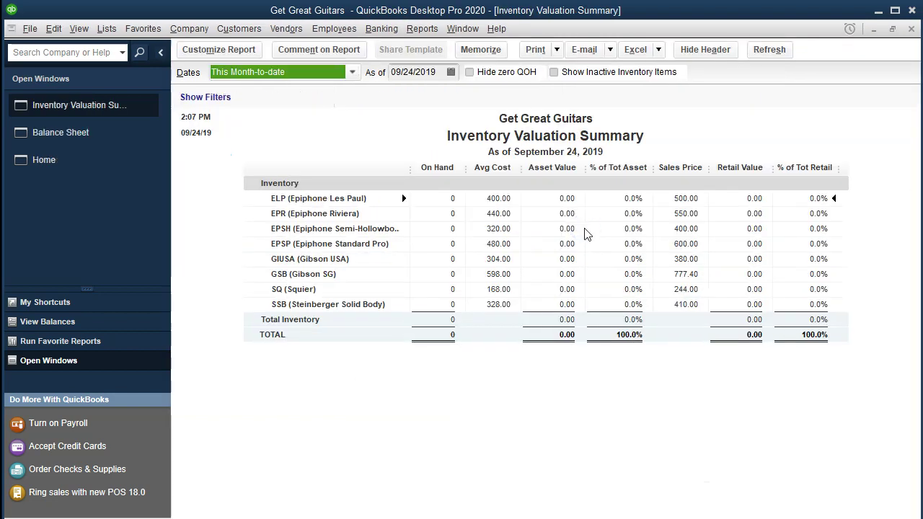
{"action": "type", "text": "12/31/2020"}
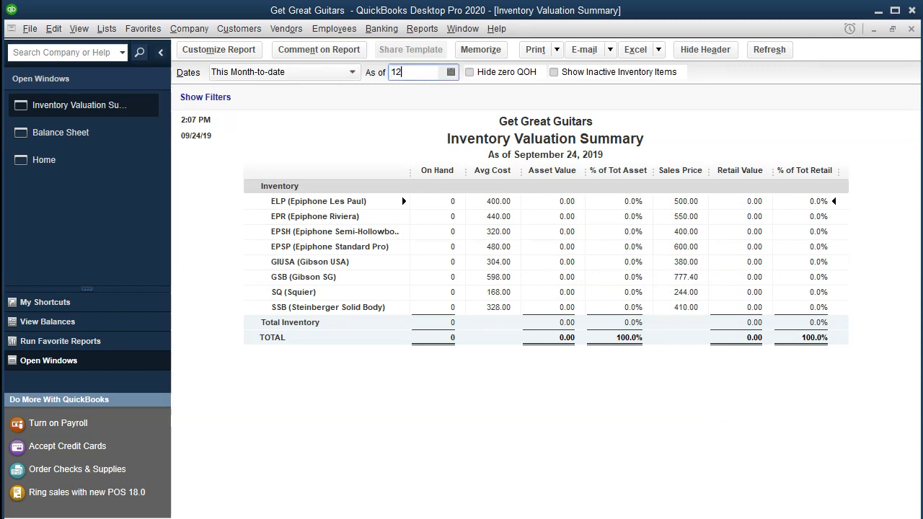
{"action": "key", "text": "Tab"}
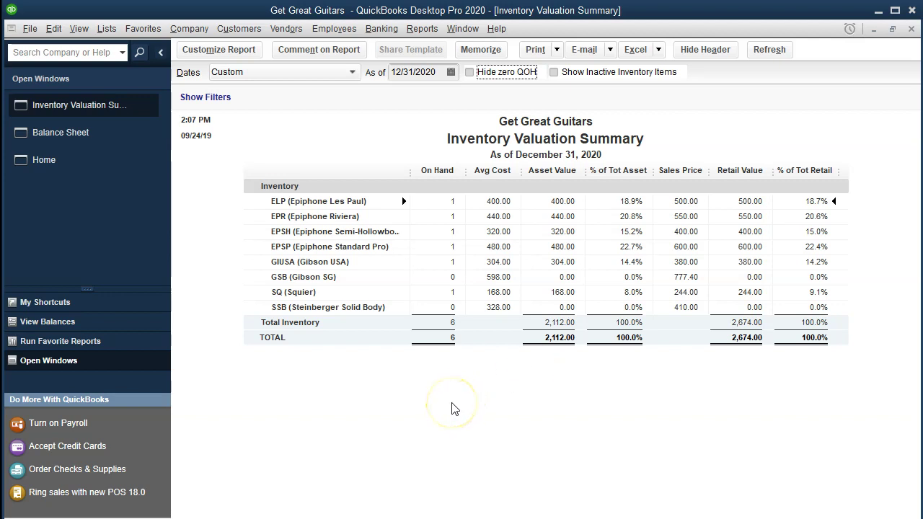
Compare the Inventory Valuation Summary's total asset value with the Inventory Asset balance on the Balance Sheet
{"action": "left_click", "coordinate": [371, 325]}
{"action": "left_click", "coordinate": [97, 139]}
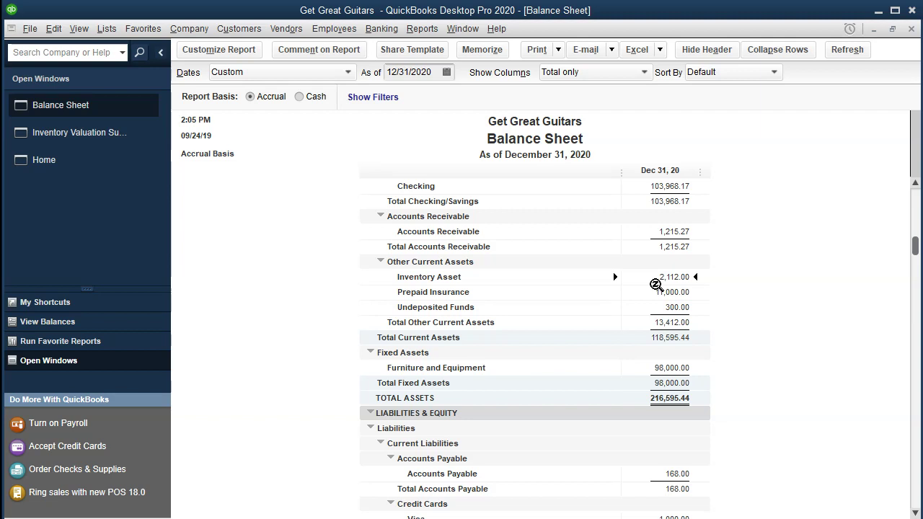
{"action": "double_click", "coordinate": [658, 274]}
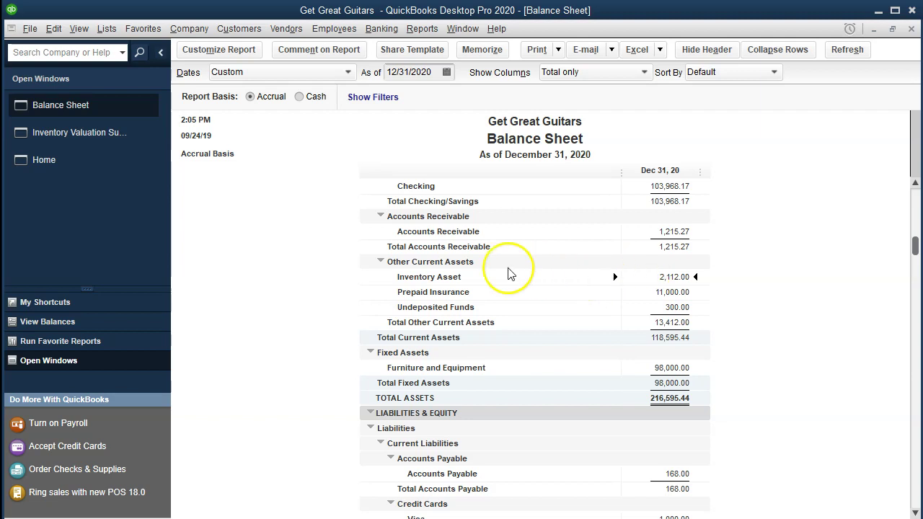
From the home page, start receiving inventory with a bill and choose Epiphone as the vendor
{"action": "left_click", "coordinate": [63, 168]}
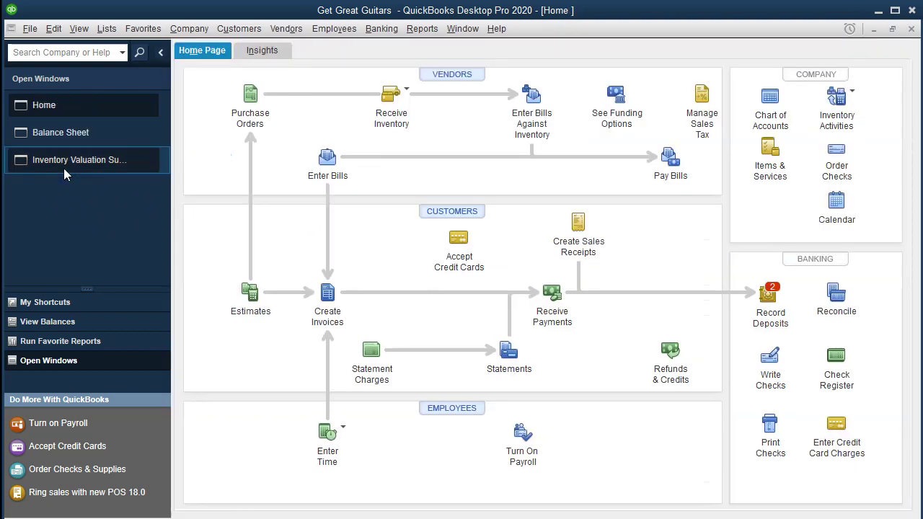
{"action": "left_click", "coordinate": [407, 92]}
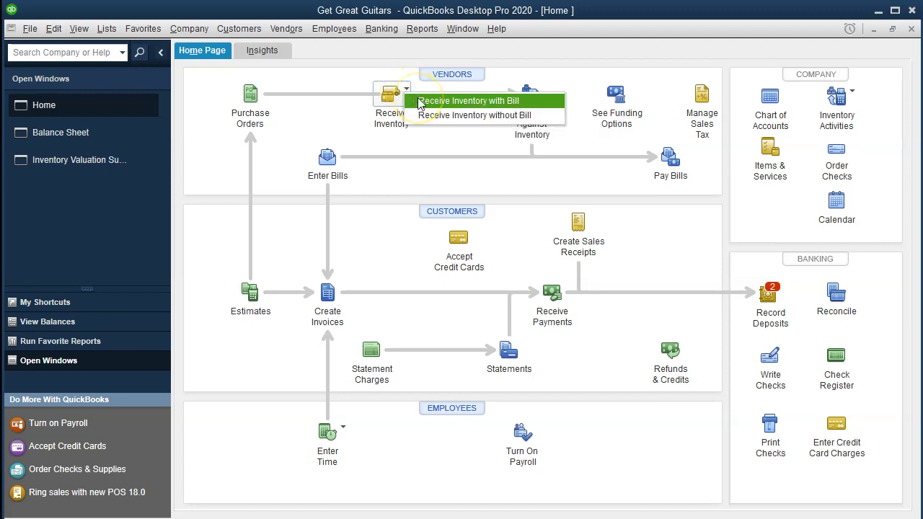
{"action": "left_click", "coordinate": [420, 101]}
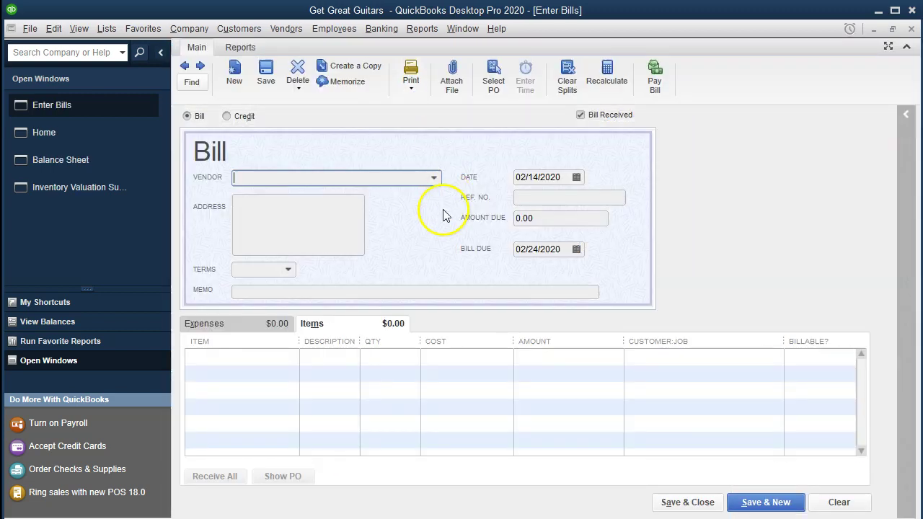
{"action": "left_click", "coordinate": [433, 180]}
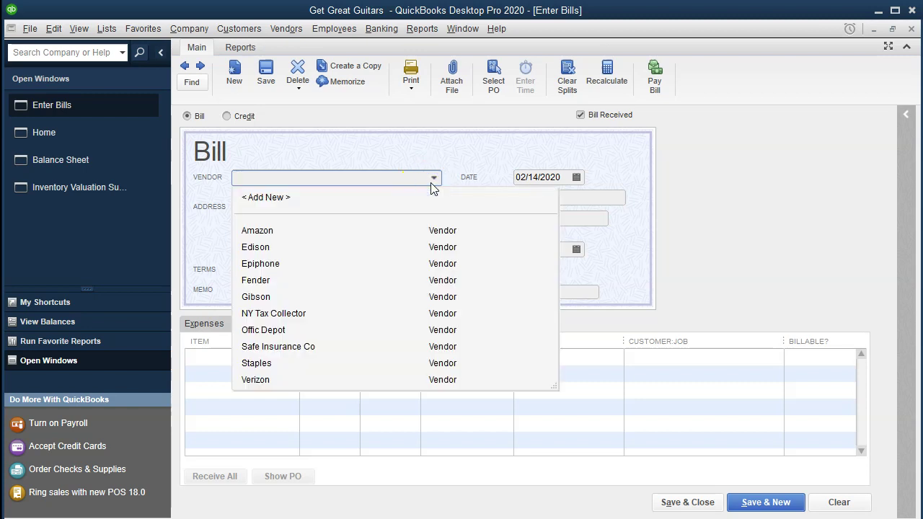
{"action": "type", "text": "E"}
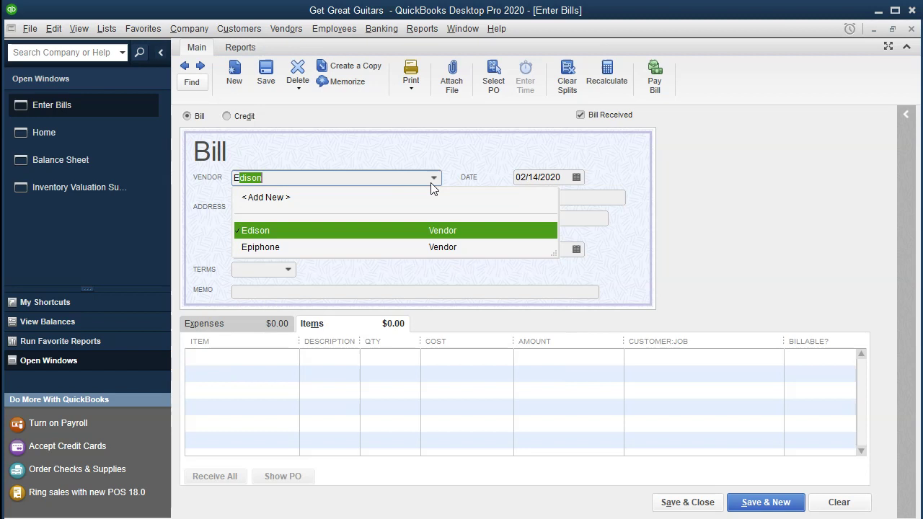
{"action": "type", "text": "piphone"}
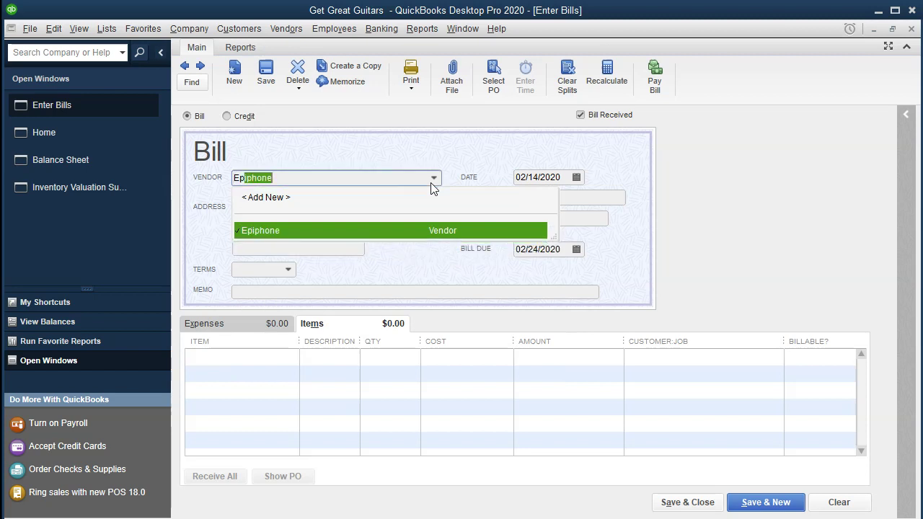
{"action": "key", "text": "Tab"}
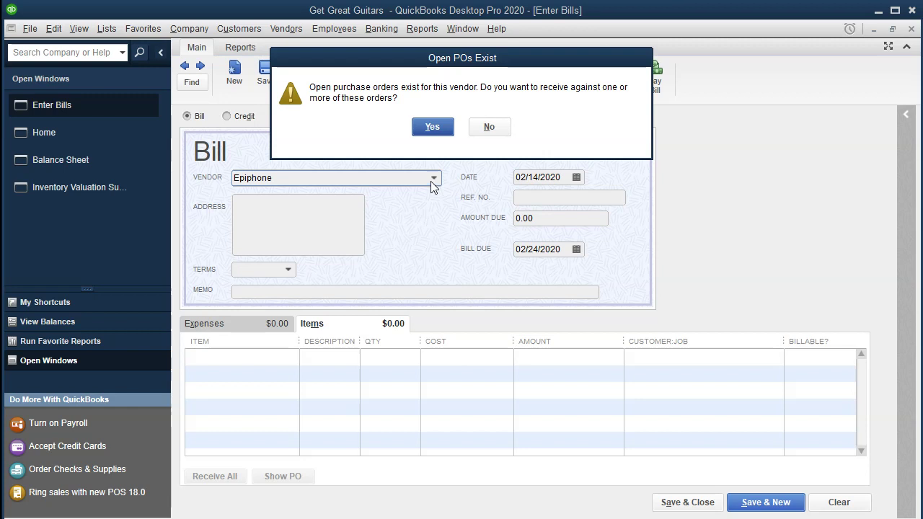
Receive the Epiphone bill against the vendor's open purchase order dated 02/09/2020
{"action": "left_click", "coordinate": [433, 127]}
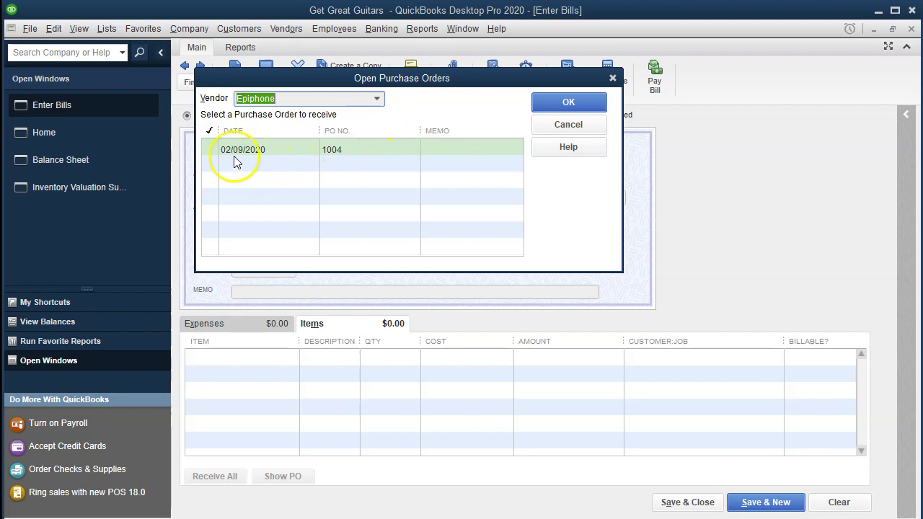
{"action": "left_click", "coordinate": [211, 149]}
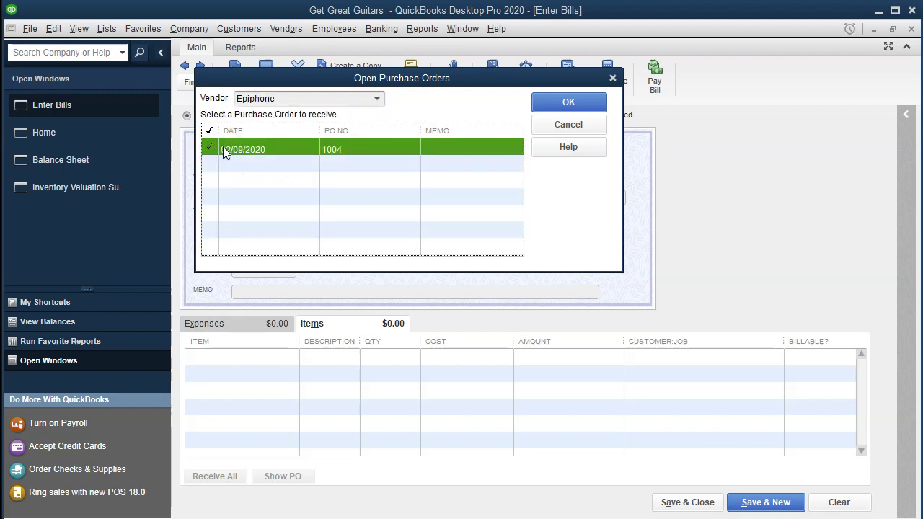
{"action": "left_click", "coordinate": [552, 95]}
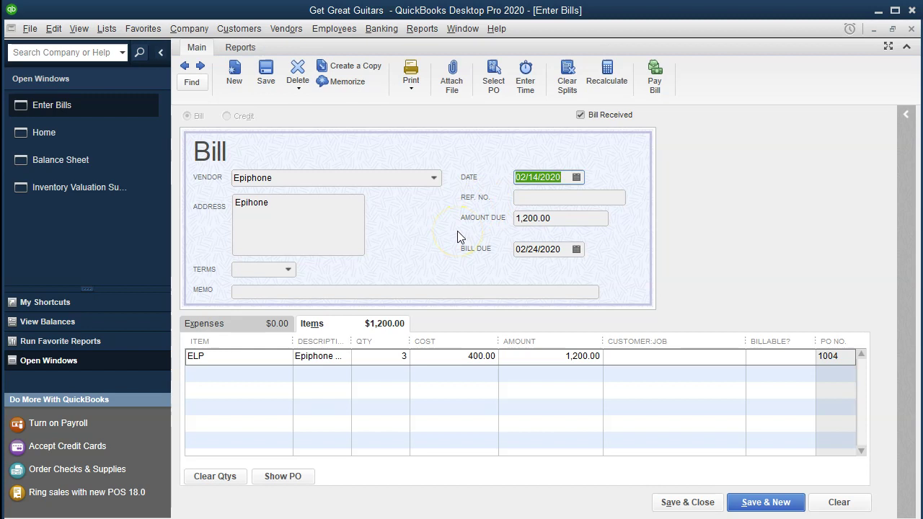
Go through the Epiphone bill's header fields and ELP item line, and save and close the bill
{"action": "key", "text": "Tab"}
{"action": "key", "text": "Tab"}
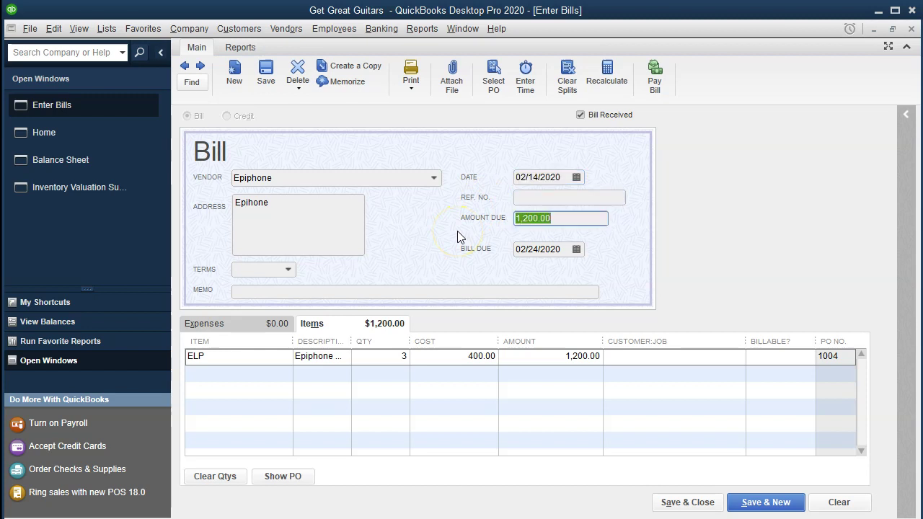
{"action": "key", "text": "Tab"}
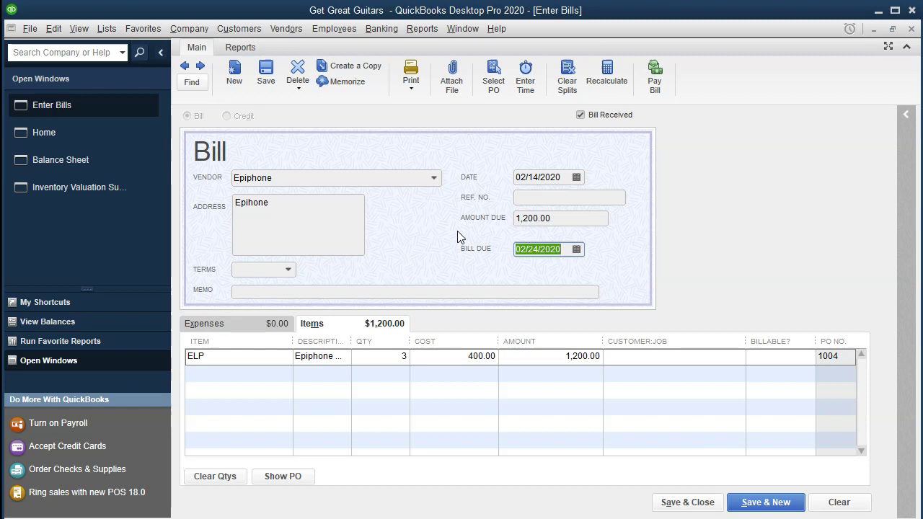
{"action": "key", "text": "Tab"}
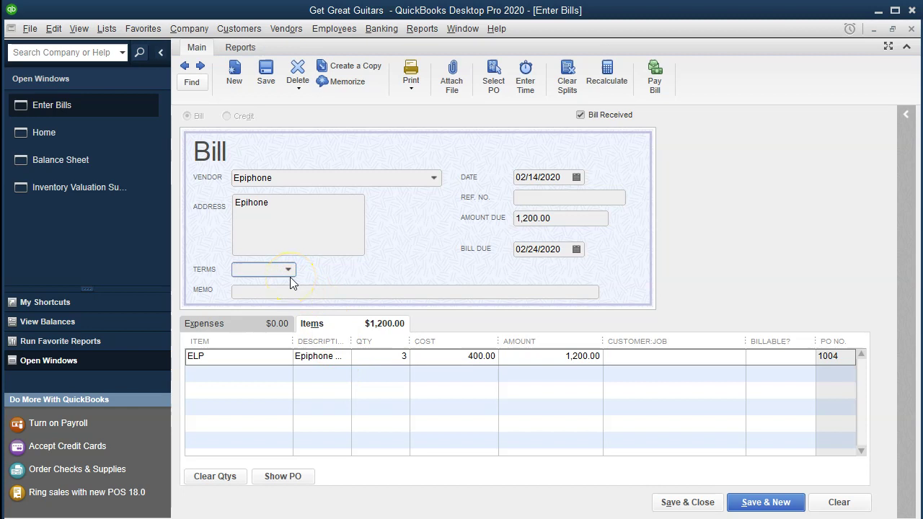
{"action": "key", "text": "Tab"}
{"action": "key", "text": "Tab"}
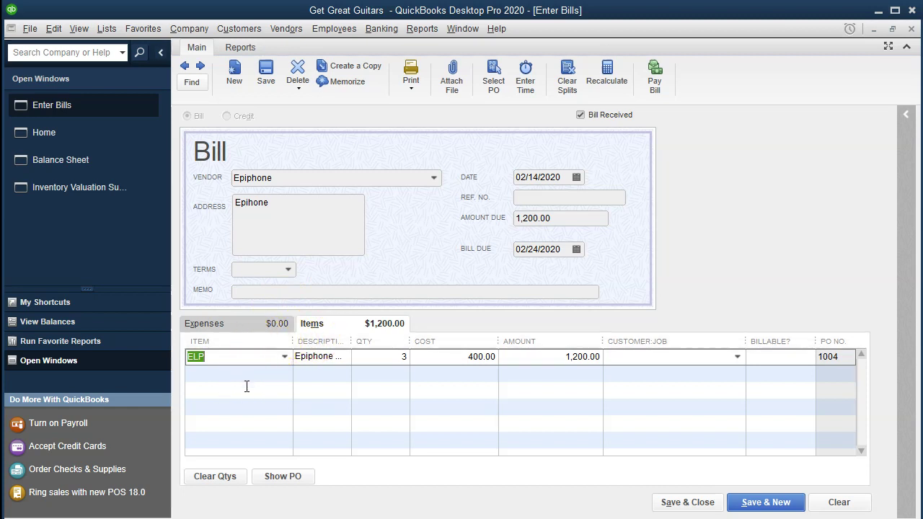
{"action": "key", "text": "Tab"}
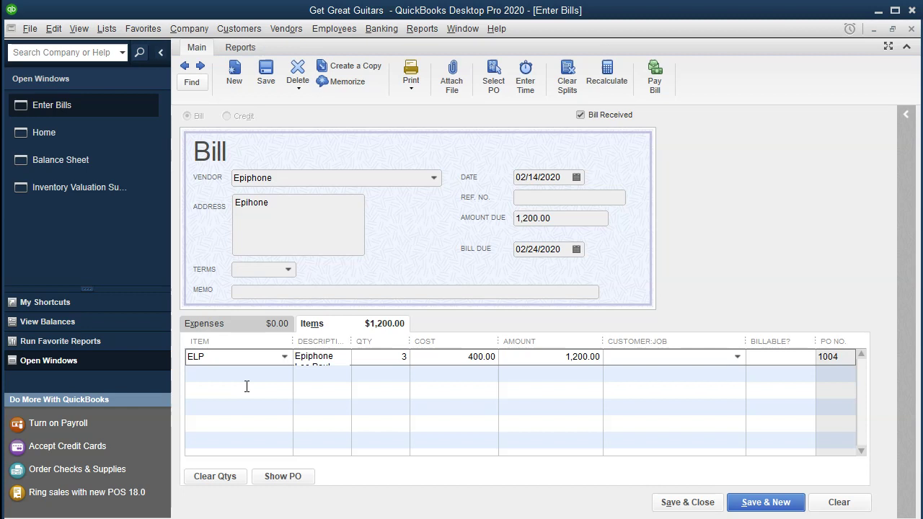
{"action": "key", "text": "Tab"}
{"action": "key", "text": "Tab"}
{"action": "key", "text": "Tab"}
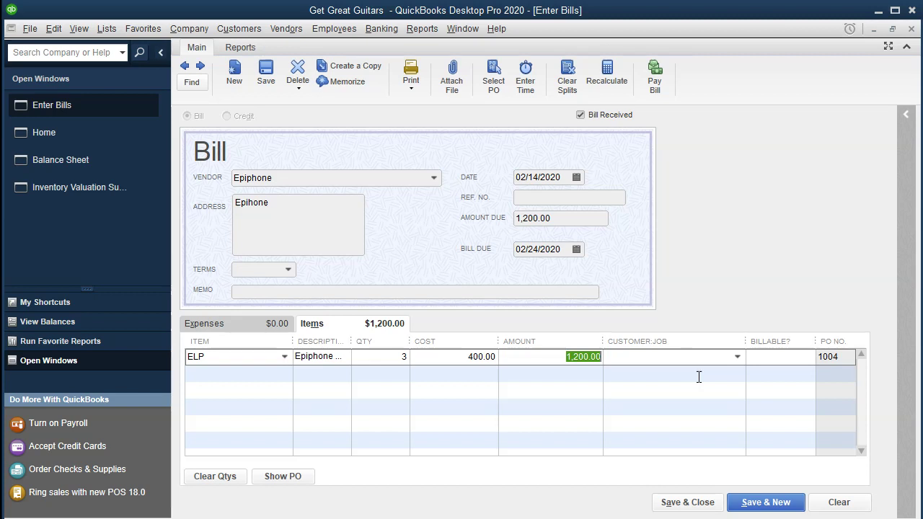
{"action": "left_click", "coordinate": [664, 369]}
{"action": "left_click", "coordinate": [683, 504]}
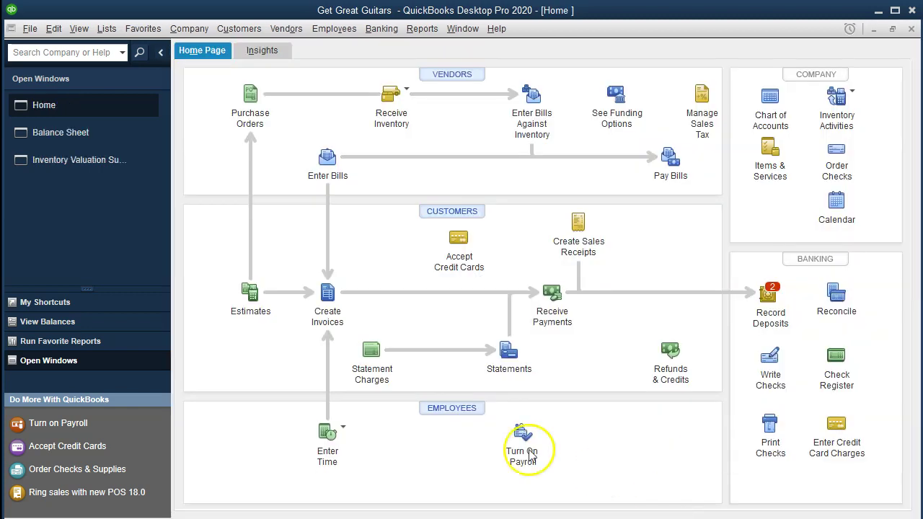
Return to the Balance Sheet and drill down from the Accounts Payable balance to its transaction list
{"action": "left_click", "coordinate": [68, 134]}
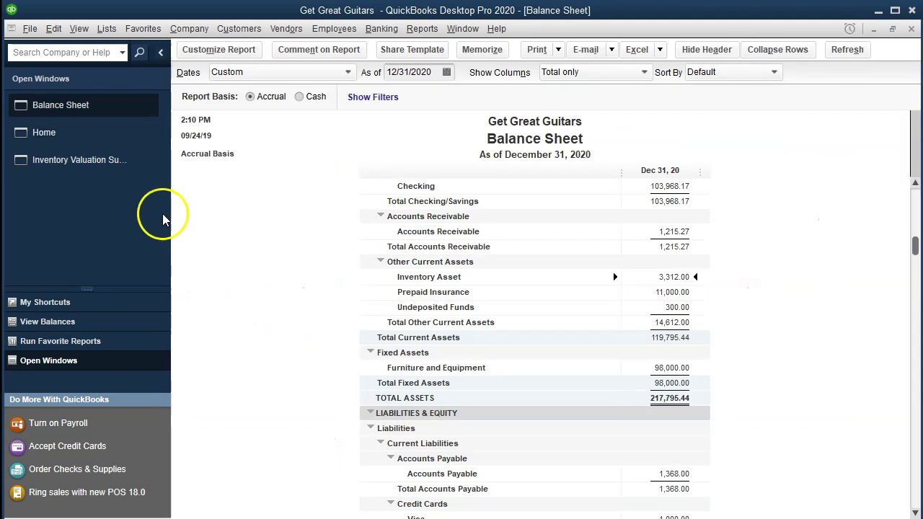
{"action": "scroll", "coordinate": [338, 351], "scroll_direction": "down", "scroll_amount": 2}
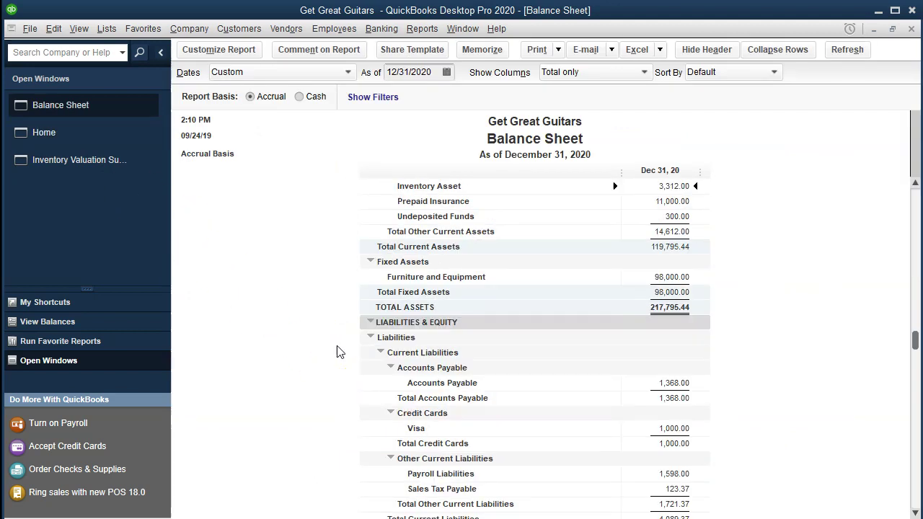
{"action": "left_click", "coordinate": [682, 381]}
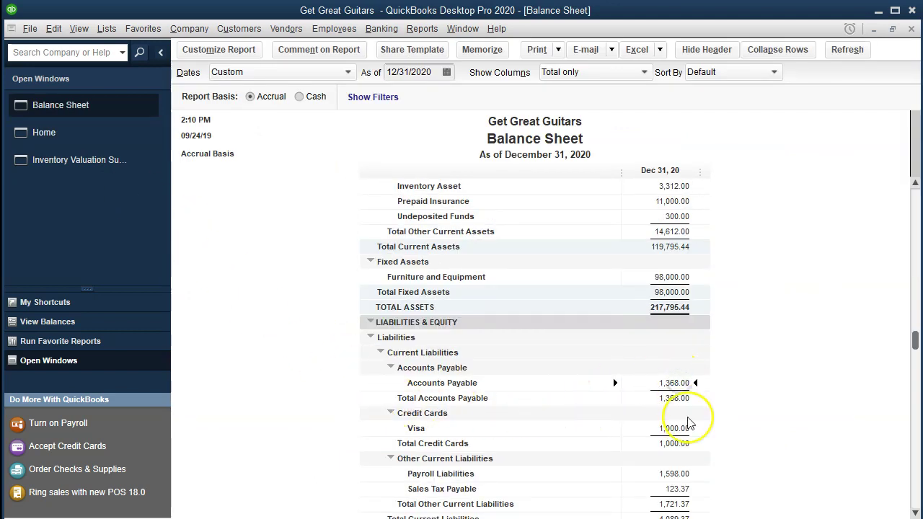
{"action": "left_click", "coordinate": [676, 382]}
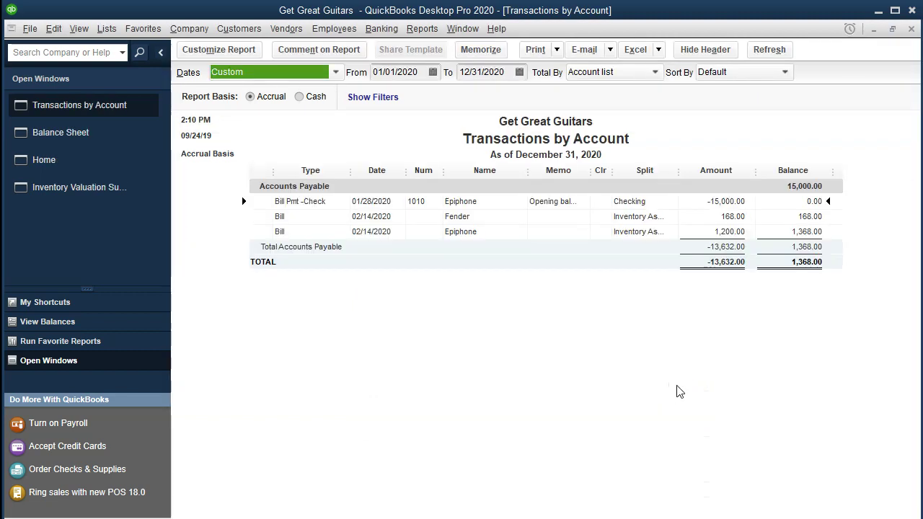
Open the 02/14/2020 Epiphone bill from the Accounts Payable transactions, then close it and the transaction list
{"action": "left_click", "coordinate": [714, 235]}
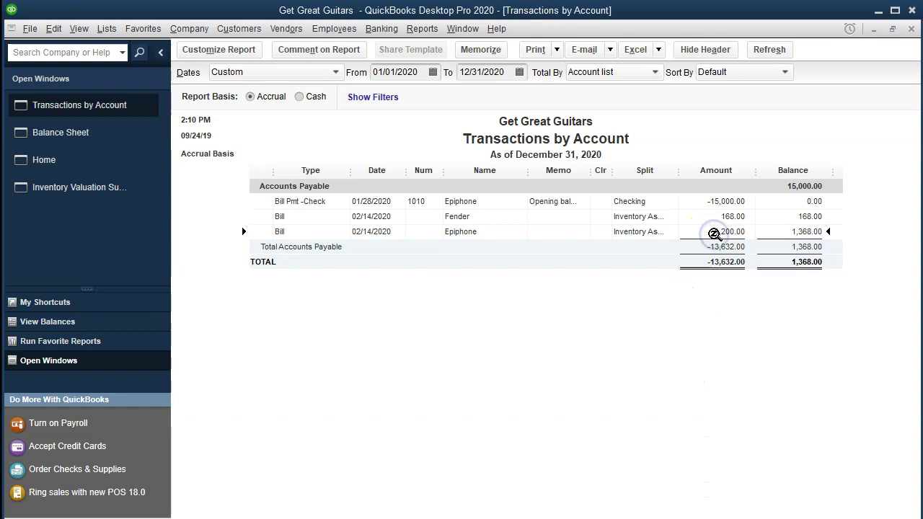
{"action": "double_click", "coordinate": [714, 234]}
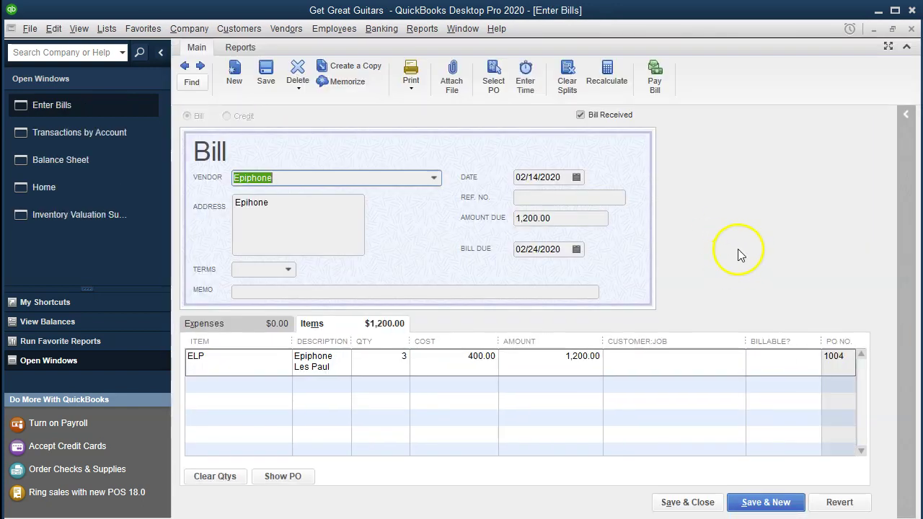
{"action": "left_click", "coordinate": [911, 30]}
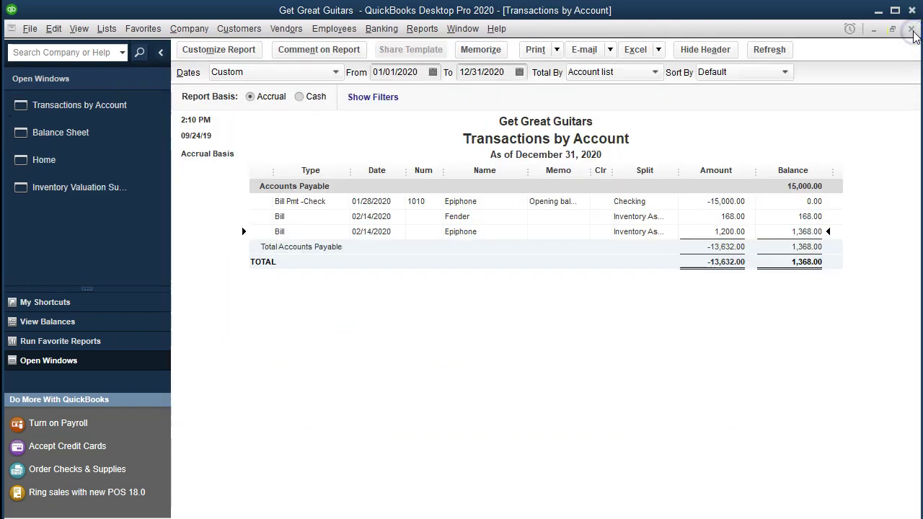
{"action": "left_click", "coordinate": [911, 30]}
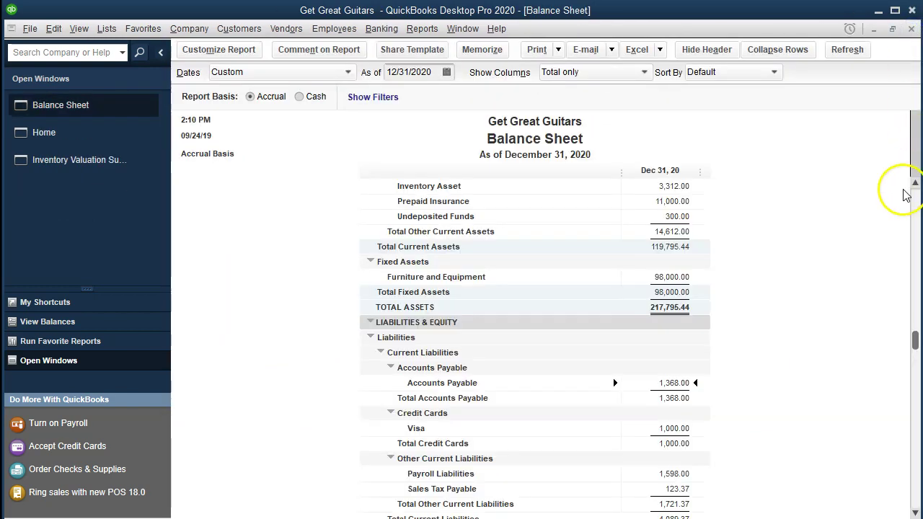
Drill down from the Balance Sheet's Inventory Asset balance to the 02/14/2020 Epiphone bill, then close the bill and the transaction list
{"action": "scroll", "coordinate": [768, 442], "scroll_direction": "up", "scroll_amount": 3}
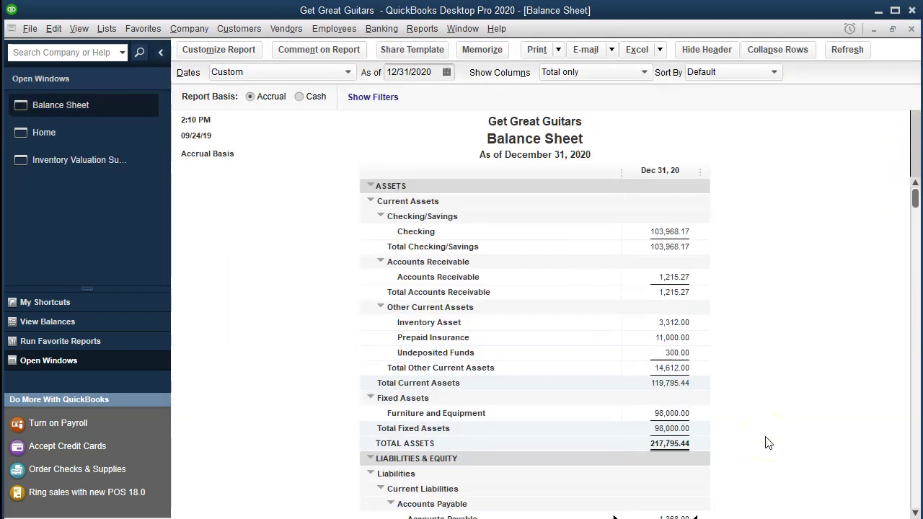
{"action": "left_click", "coordinate": [678, 322]}
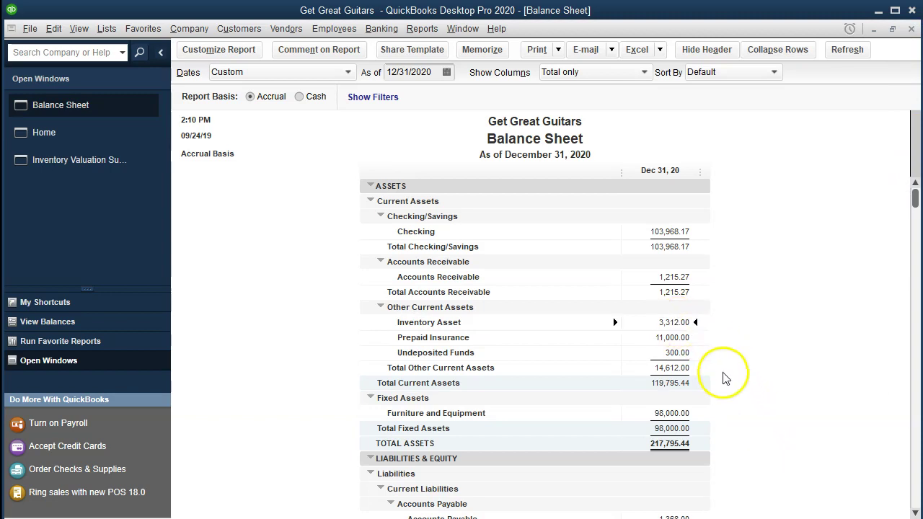
{"action": "double_click", "coordinate": [641, 321]}
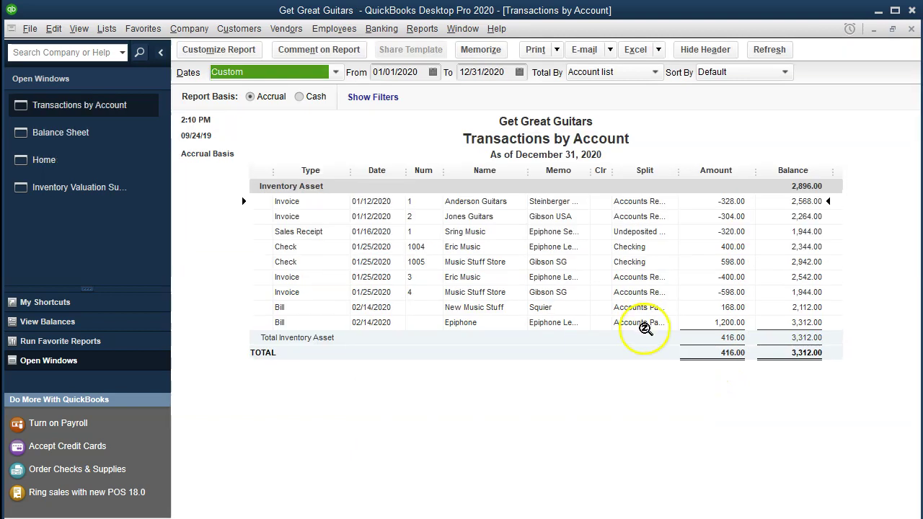
{"action": "left_click", "coordinate": [699, 324]}
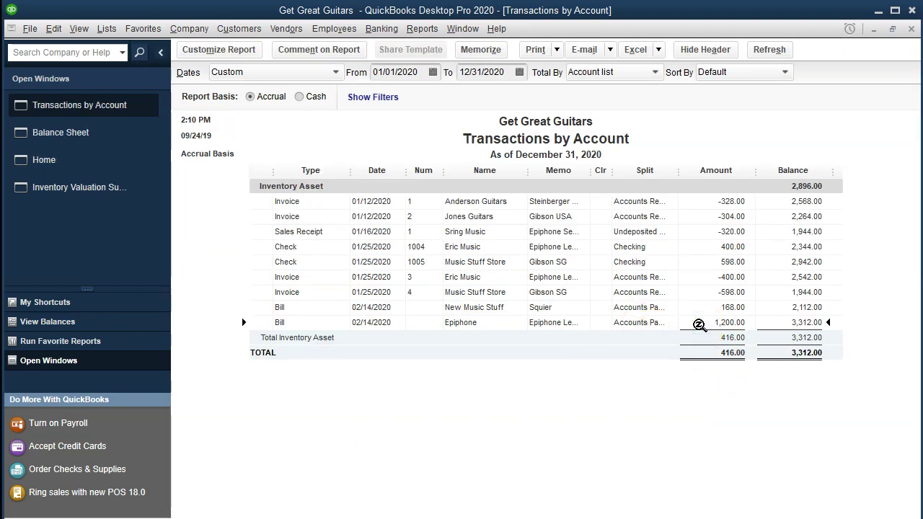
{"action": "double_click", "coordinate": [698, 324]}
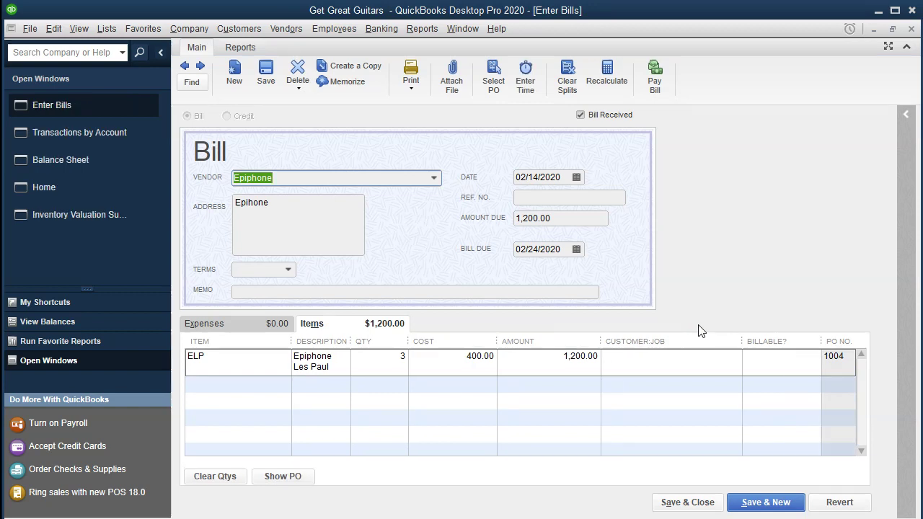
{"action": "left_click", "coordinate": [912, 29]}
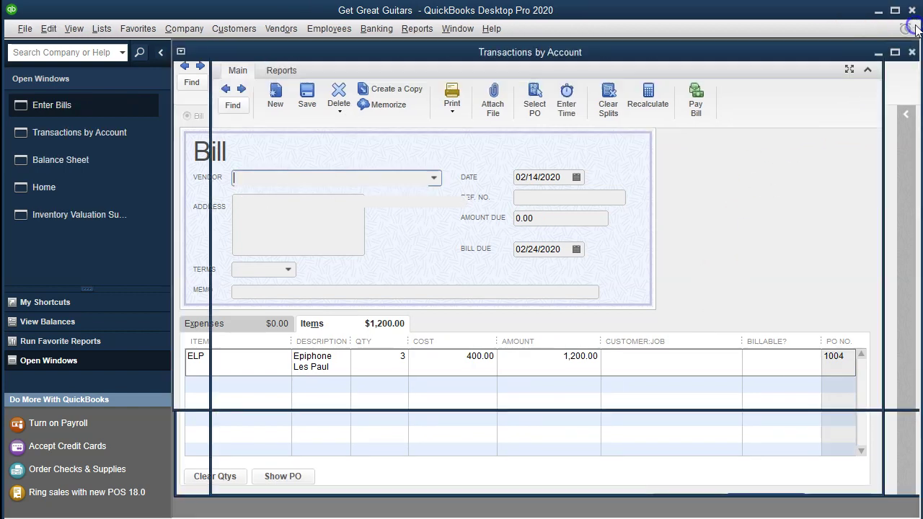
{"action": "left_click", "coordinate": [911, 28]}
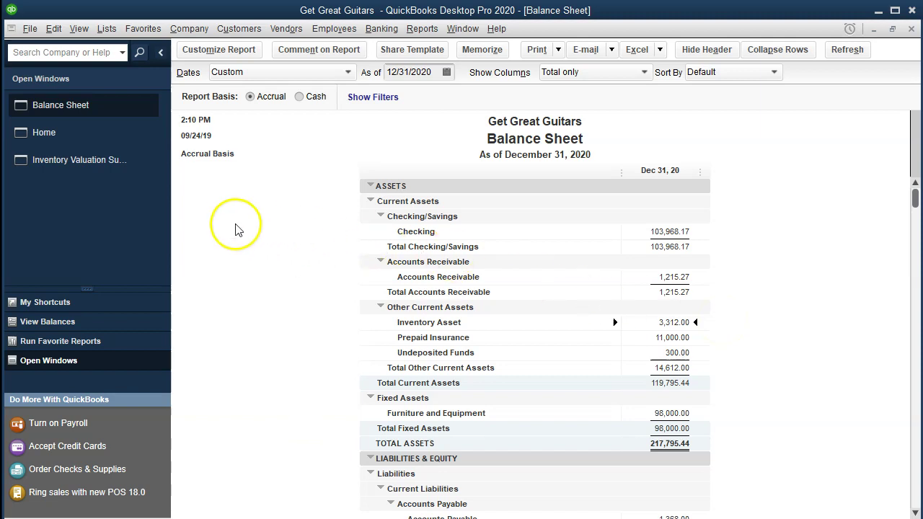
Check the ELP line and total in the Inventory Valuation Summary, and return to the Accounts Payable balance on the Balance Sheet
{"action": "left_click", "coordinate": [90, 162]}
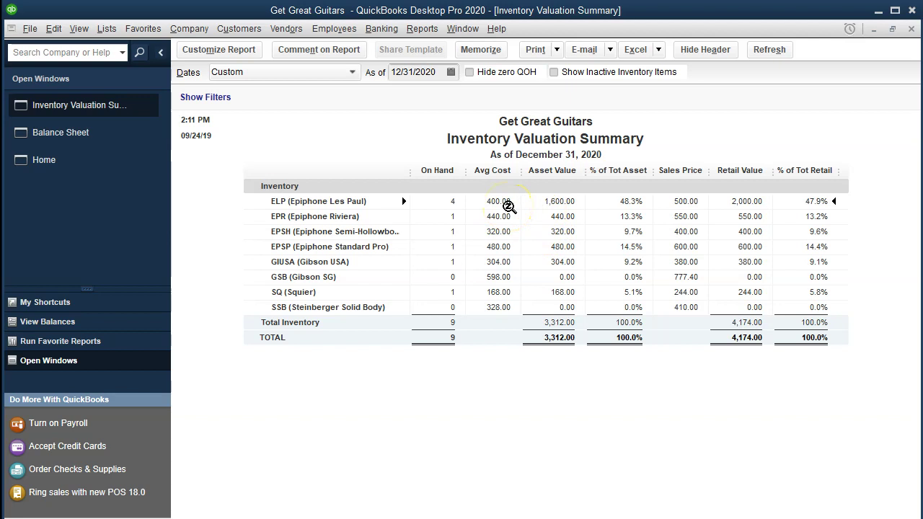
{"action": "left_click", "coordinate": [113, 133]}
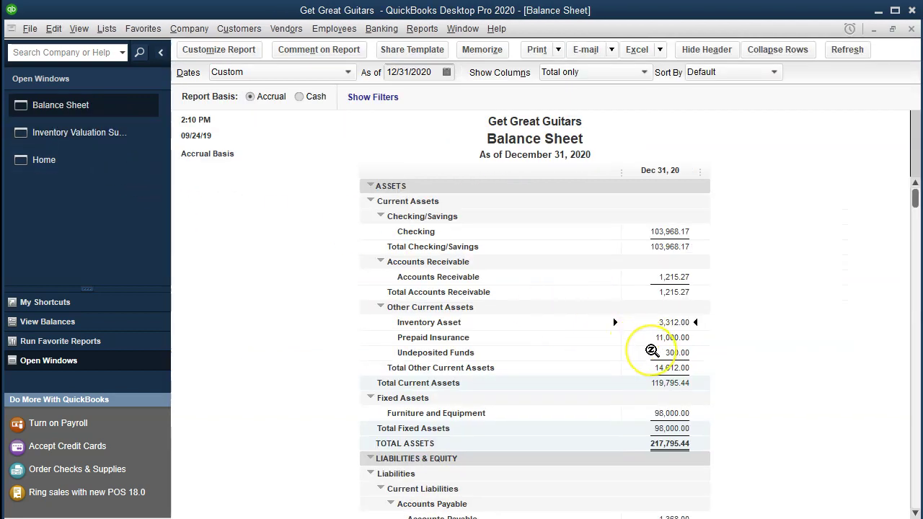
{"action": "scroll", "coordinate": [634, 339], "scroll_direction": "down", "scroll_amount": 4}
{"action": "left_click", "coordinate": [662, 338]}
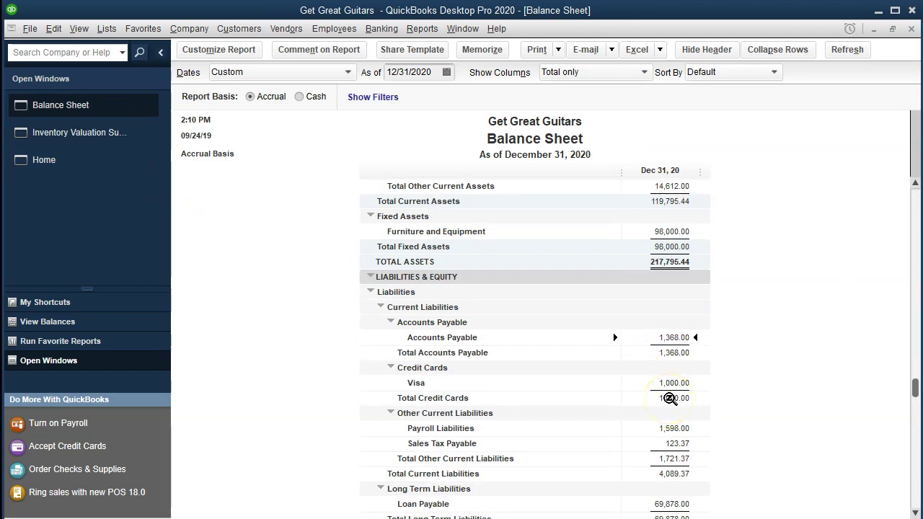
{"action": "left_click", "coordinate": [670, 396]}
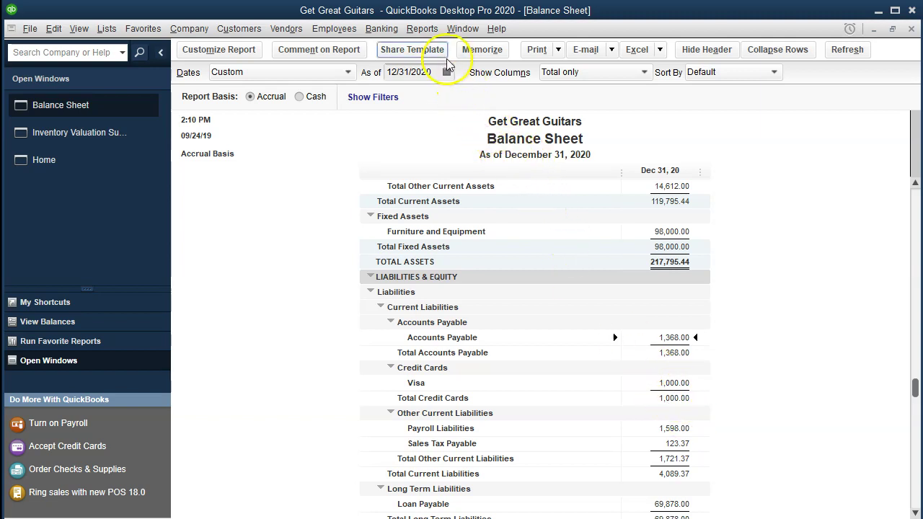
Run the Vendor Balance Detail report to check the Epiphone and Fender bills against Accounts Payable, and return to the Balance Sheet
{"action": "left_click", "coordinate": [423, 29]}
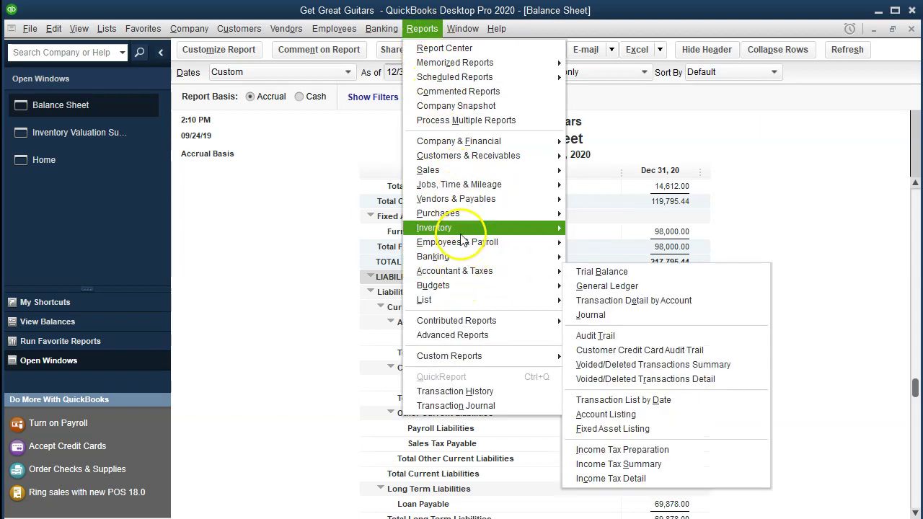
{"action": "mouse_move", "coordinate": [536, 201]}
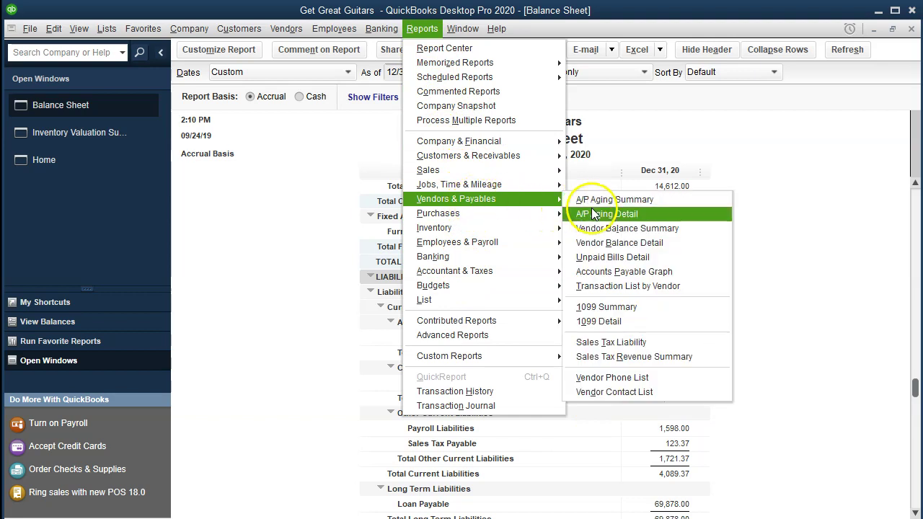
{"action": "left_click", "coordinate": [686, 238]}
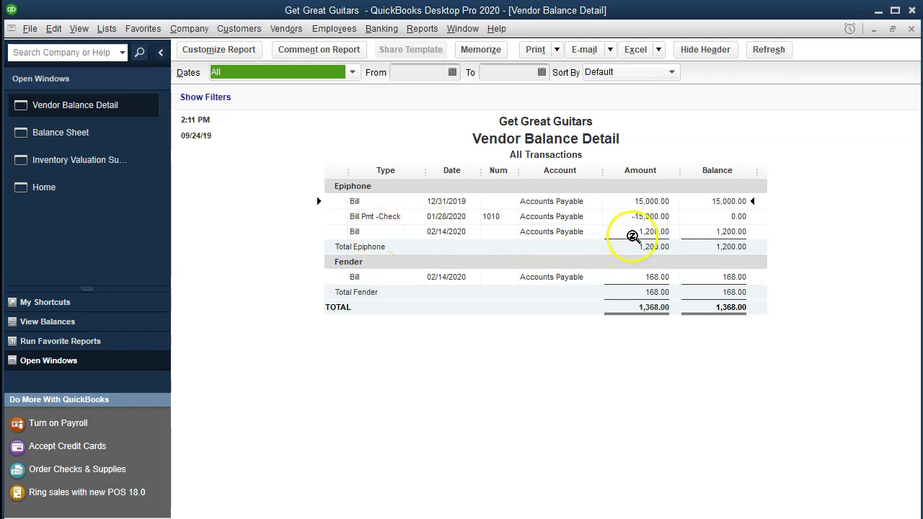
{"action": "left_click", "coordinate": [634, 236]}
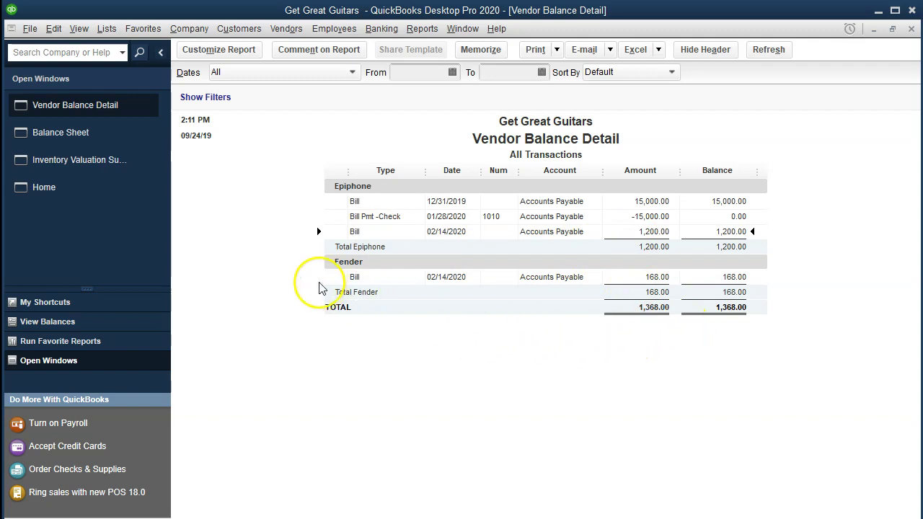
{"action": "left_click", "coordinate": [101, 134]}
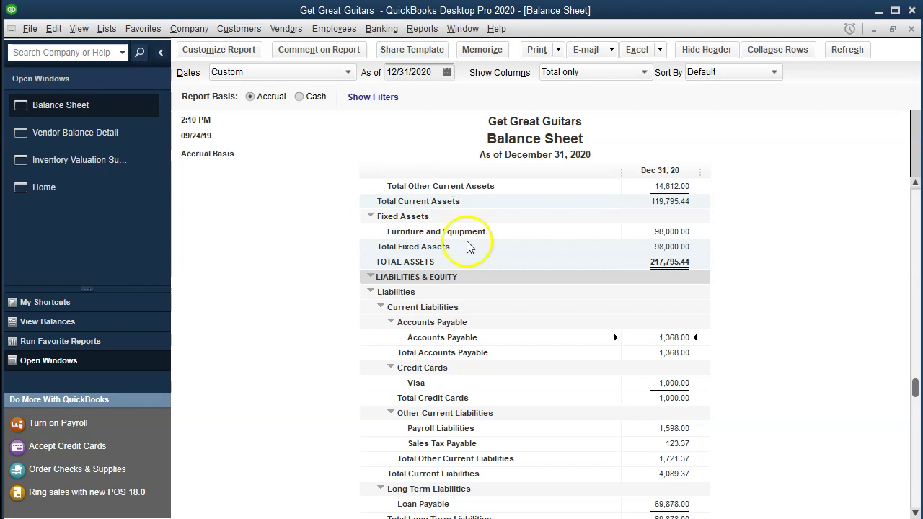
{"action": "scroll", "coordinate": [497, 290], "scroll_direction": "up", "scroll_amount": 2}
{"action": "scroll", "coordinate": [496, 288], "scroll_direction": "down", "scroll_amount": 2}
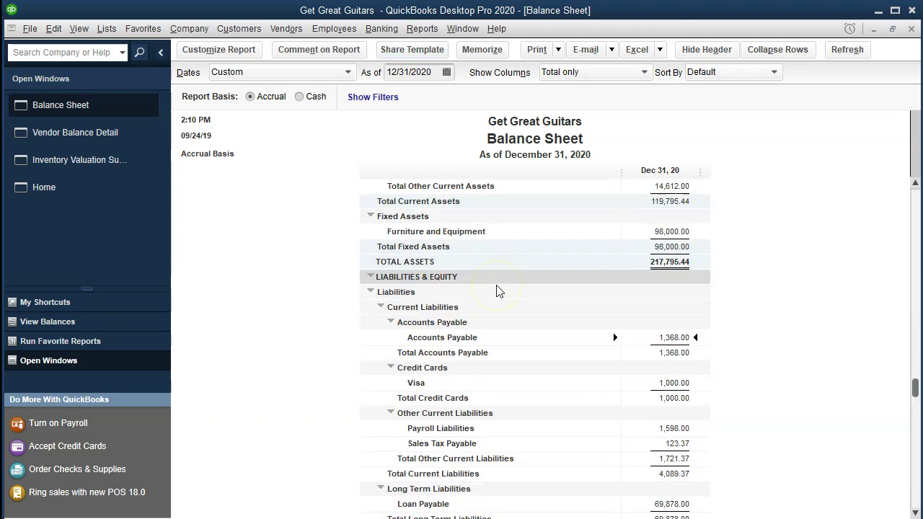
Run a Trial Balance report from 01/01/2020 to 12/31/2020 and look through its account balances
{"action": "left_click", "coordinate": [422, 29]}
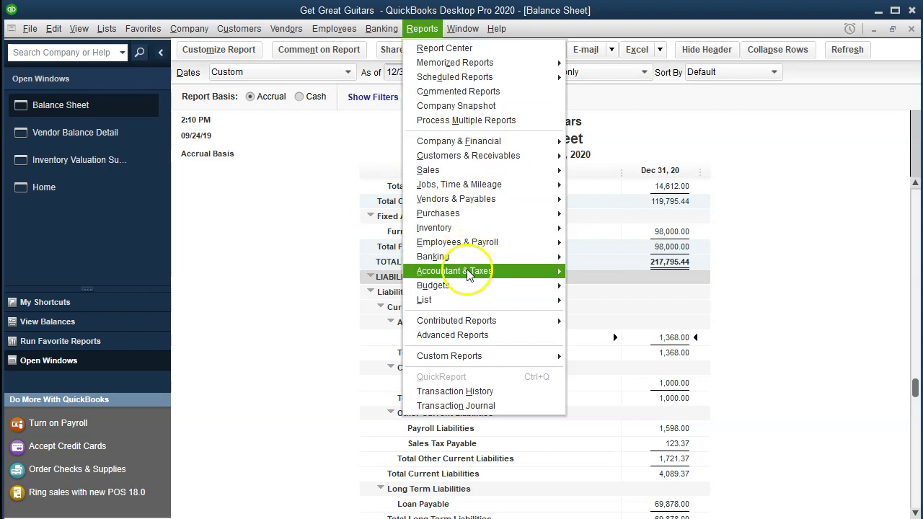
{"action": "mouse_move", "coordinate": [485, 272]}
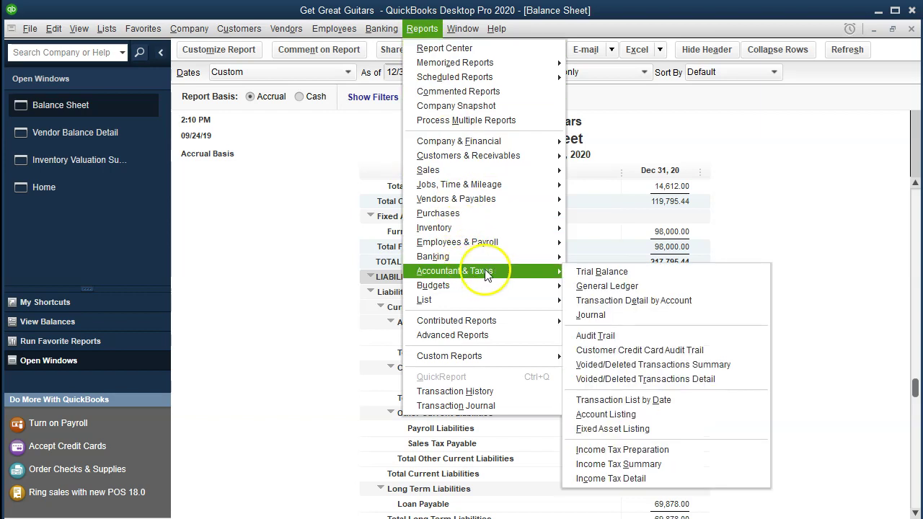
{"action": "left_click", "coordinate": [578, 273]}
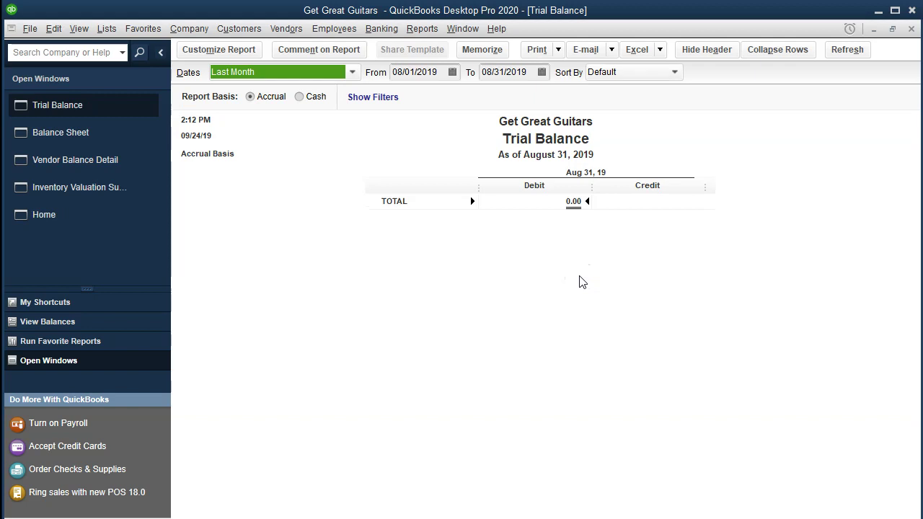
{"action": "key", "text": "Tab"}
{"action": "type", "text": "01/01/20"}
{"action": "key", "text": "Tab"}
{"action": "type", "text": "123120"}
{"action": "key", "text": "Tab"}
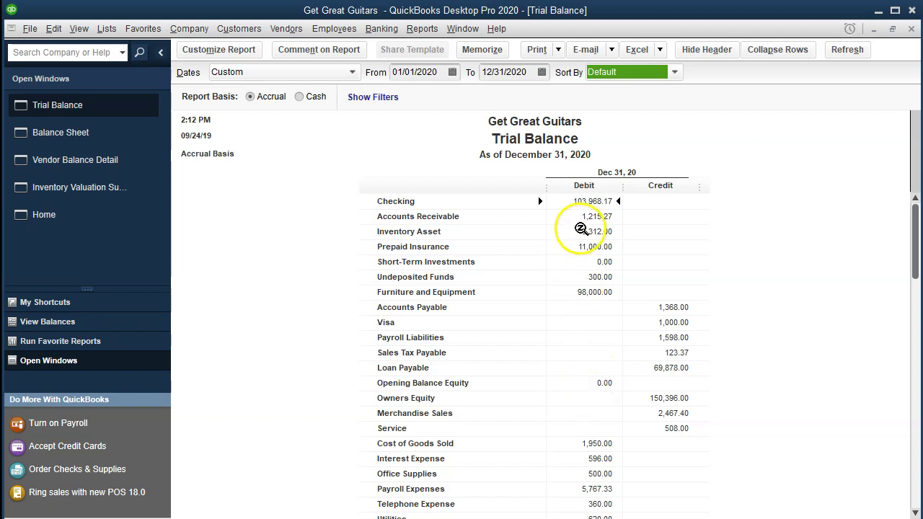
{"action": "scroll", "coordinate": [577, 346], "scroll_direction": "down", "scroll_amount": 3}
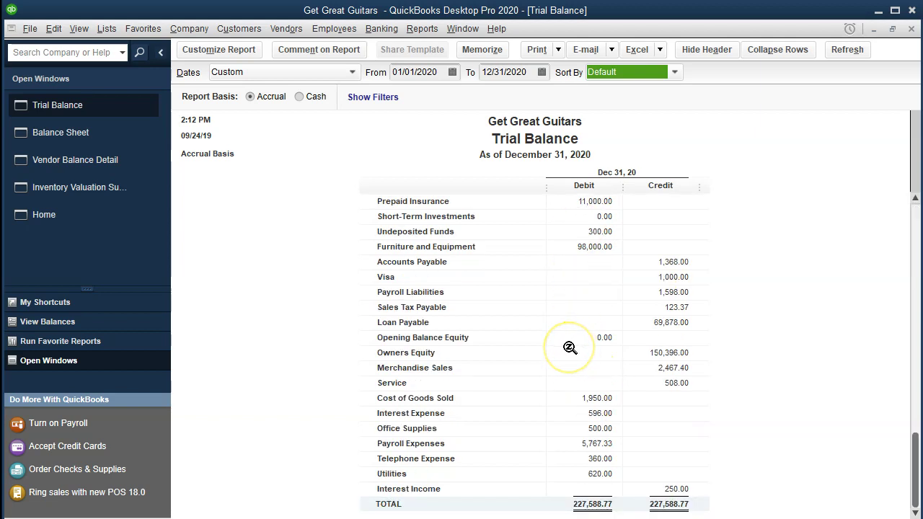
{"action": "scroll", "coordinate": [570, 347], "scroll_direction": "up", "scroll_amount": 3}
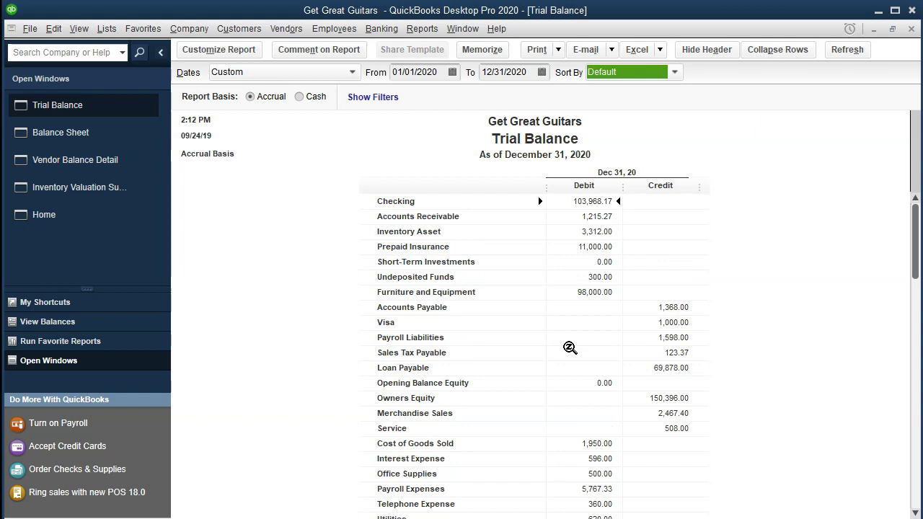